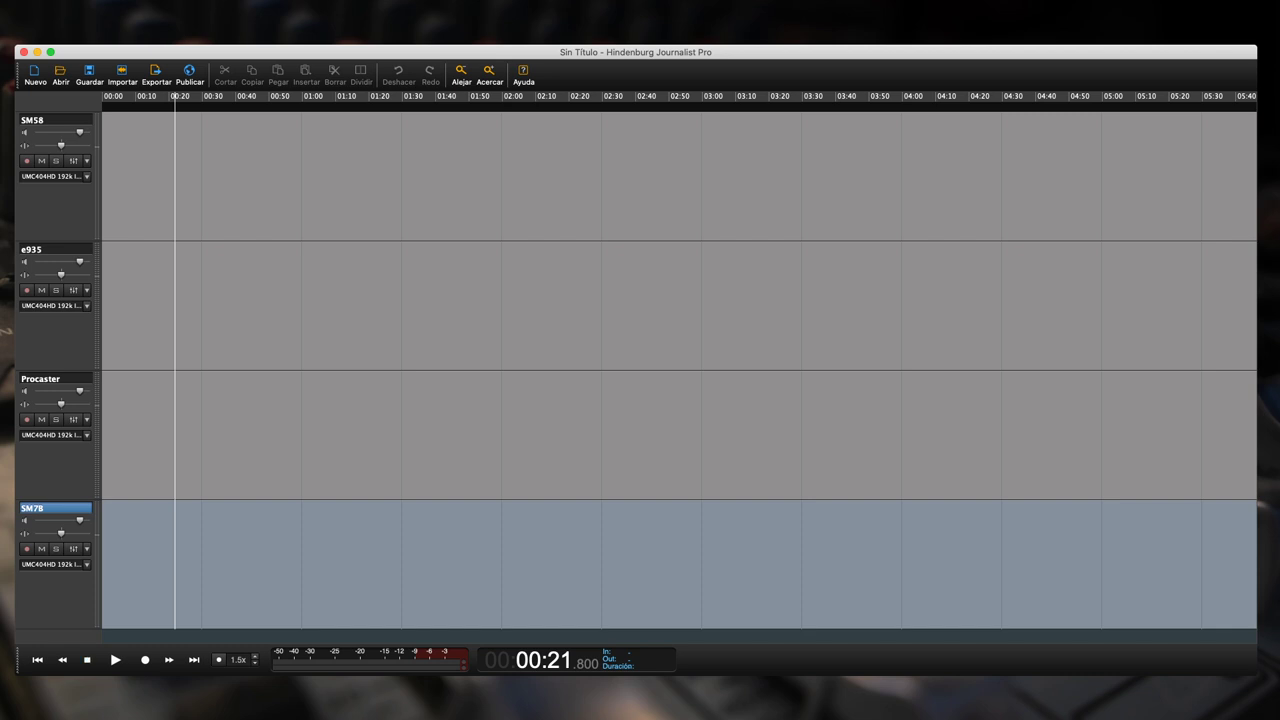
Return the playhead to the start and go through the four microphone tracks from SM58 to SM7B.
key(Home)
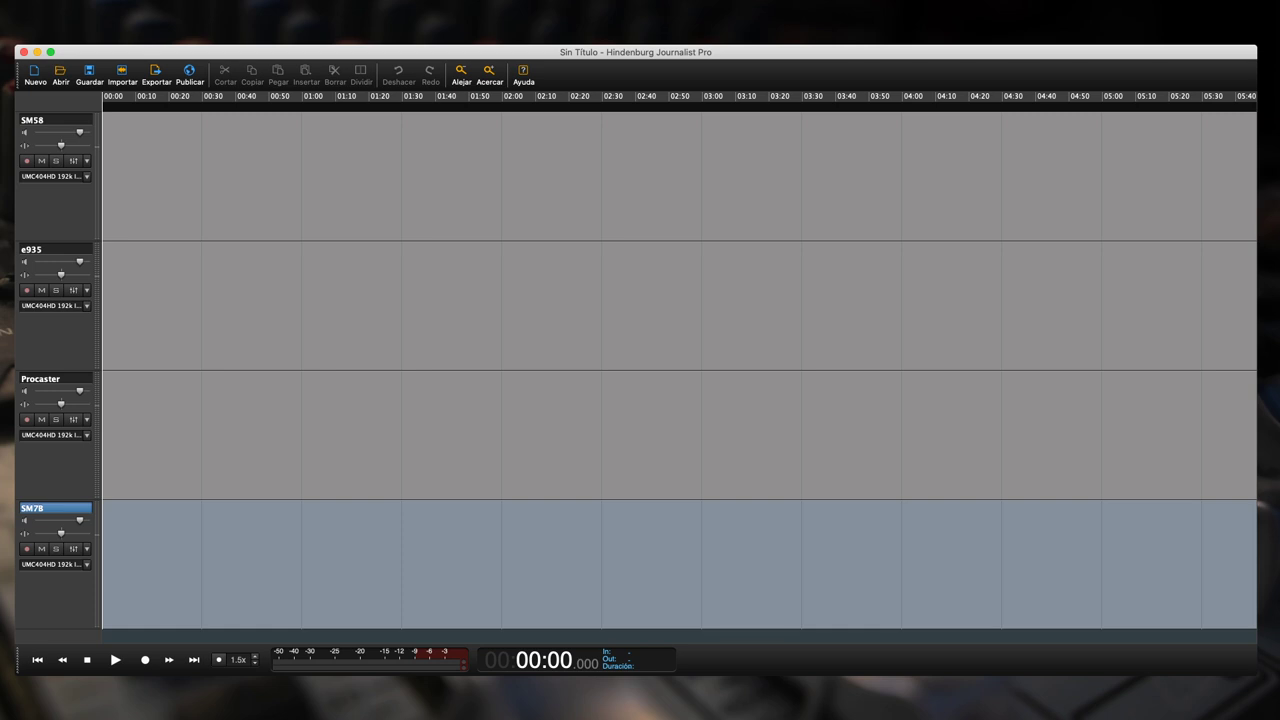
click(56, 120)
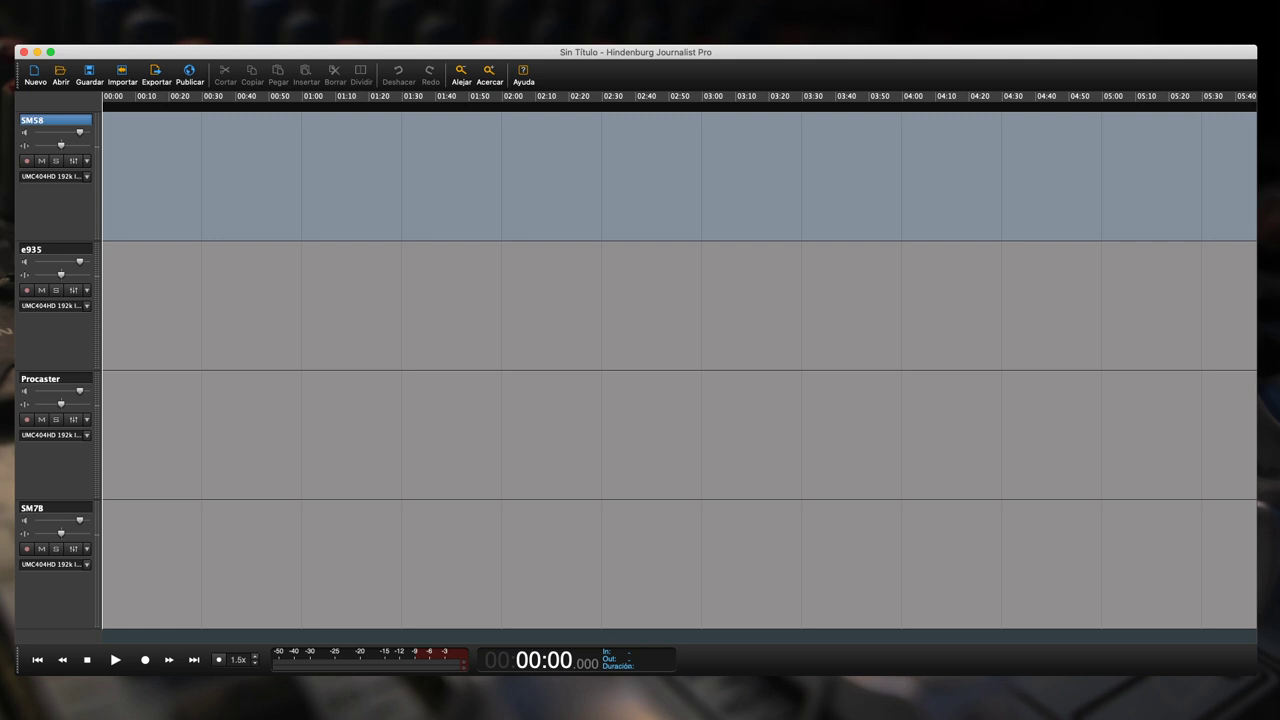
click(56, 249)
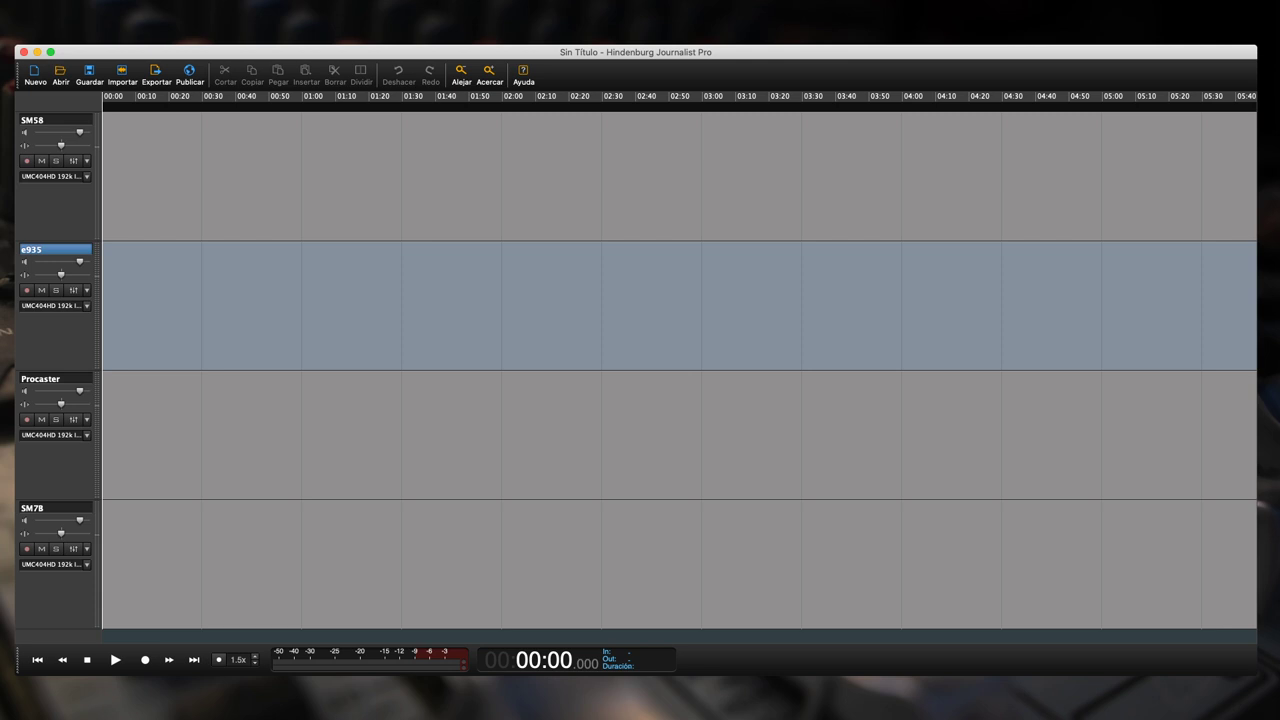
click(56, 379)
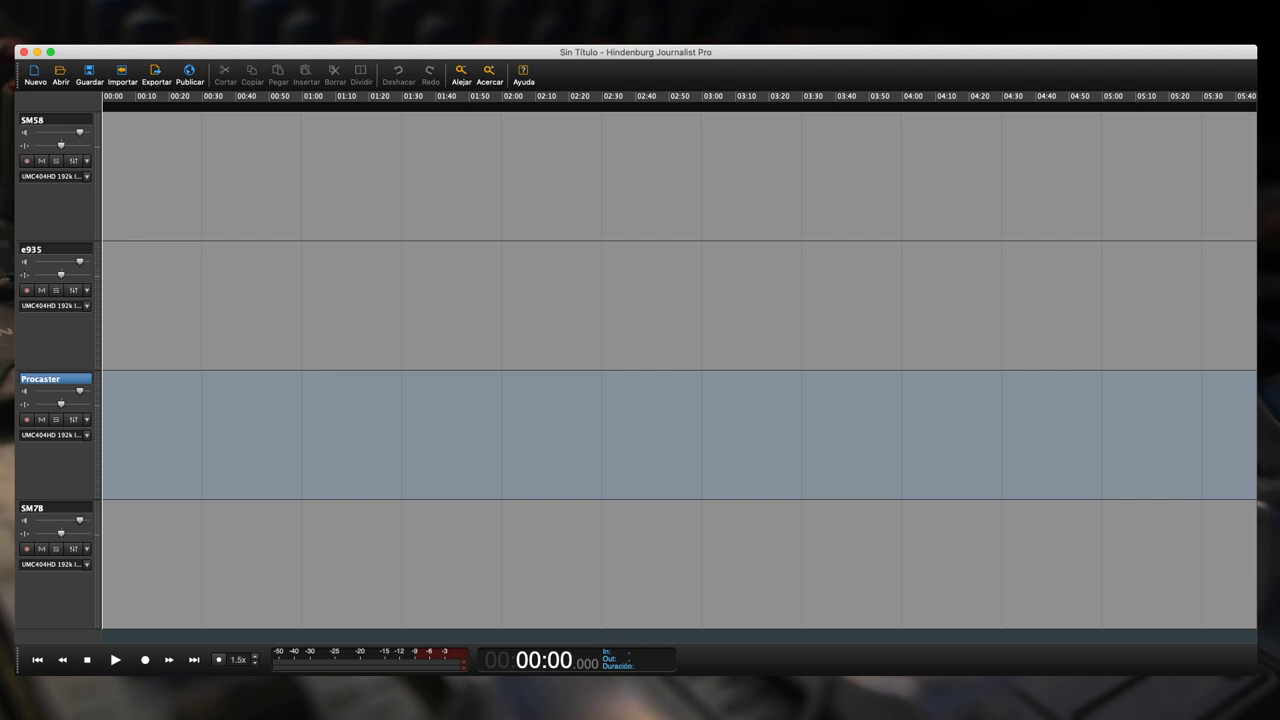
click(600, 565)
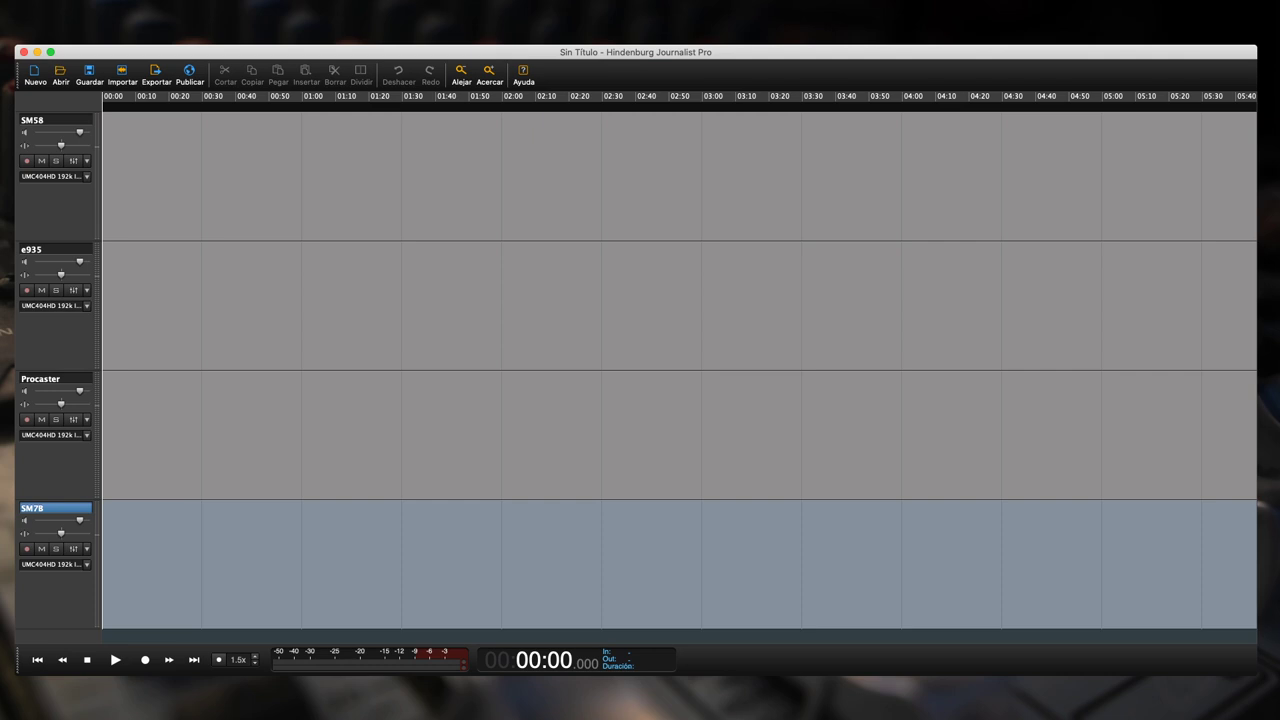
Arm the SM58 track and record a take of about 27 seconds from the start of the timeline.
click(600, 175)
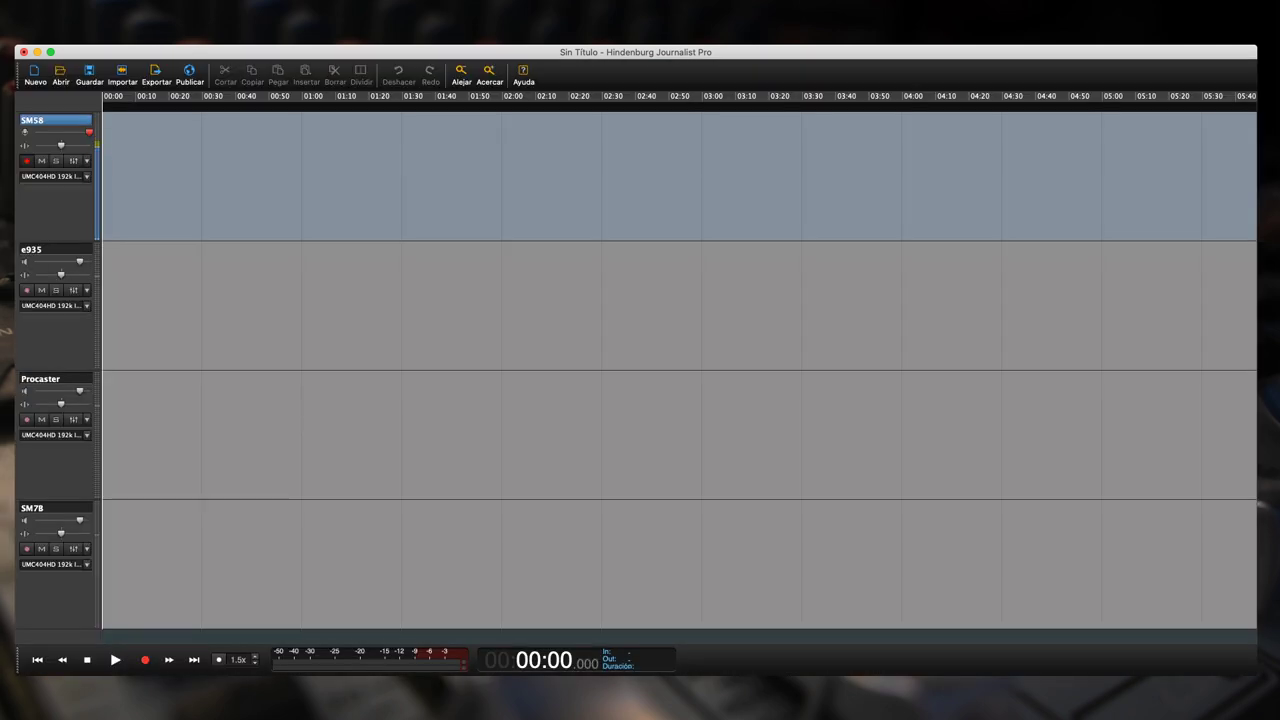
key(super+Tab)
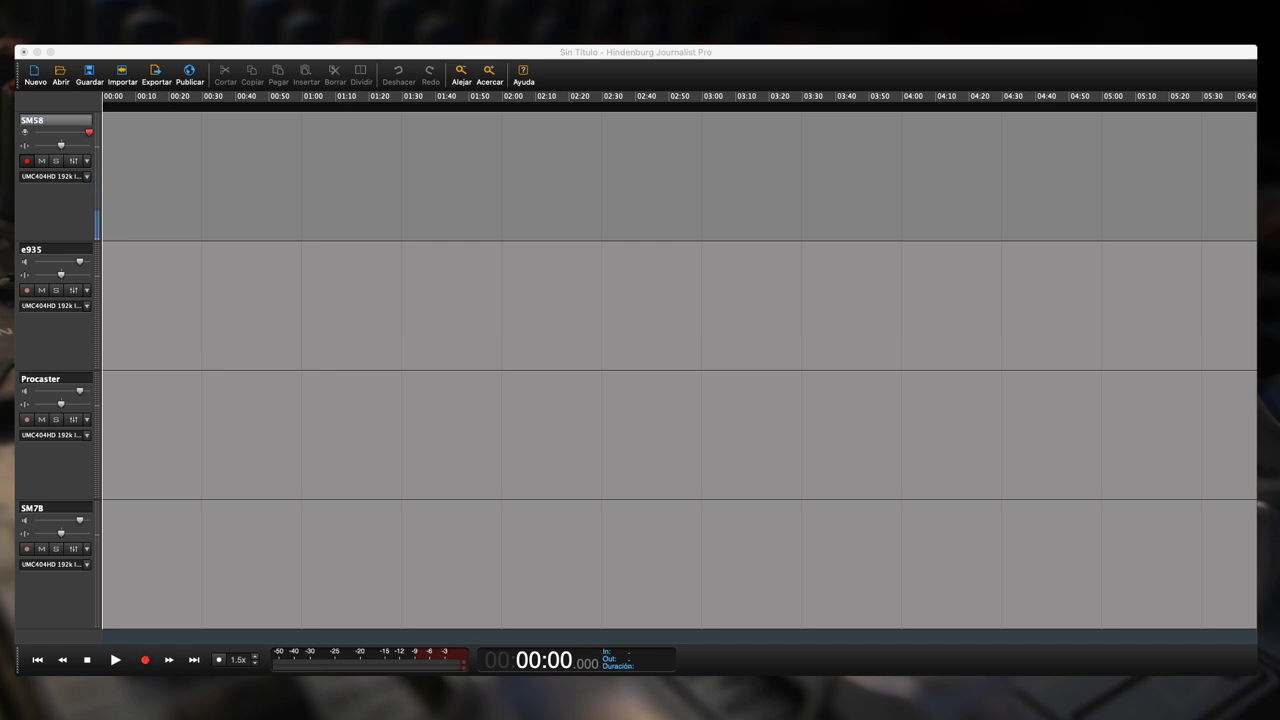
key(r)
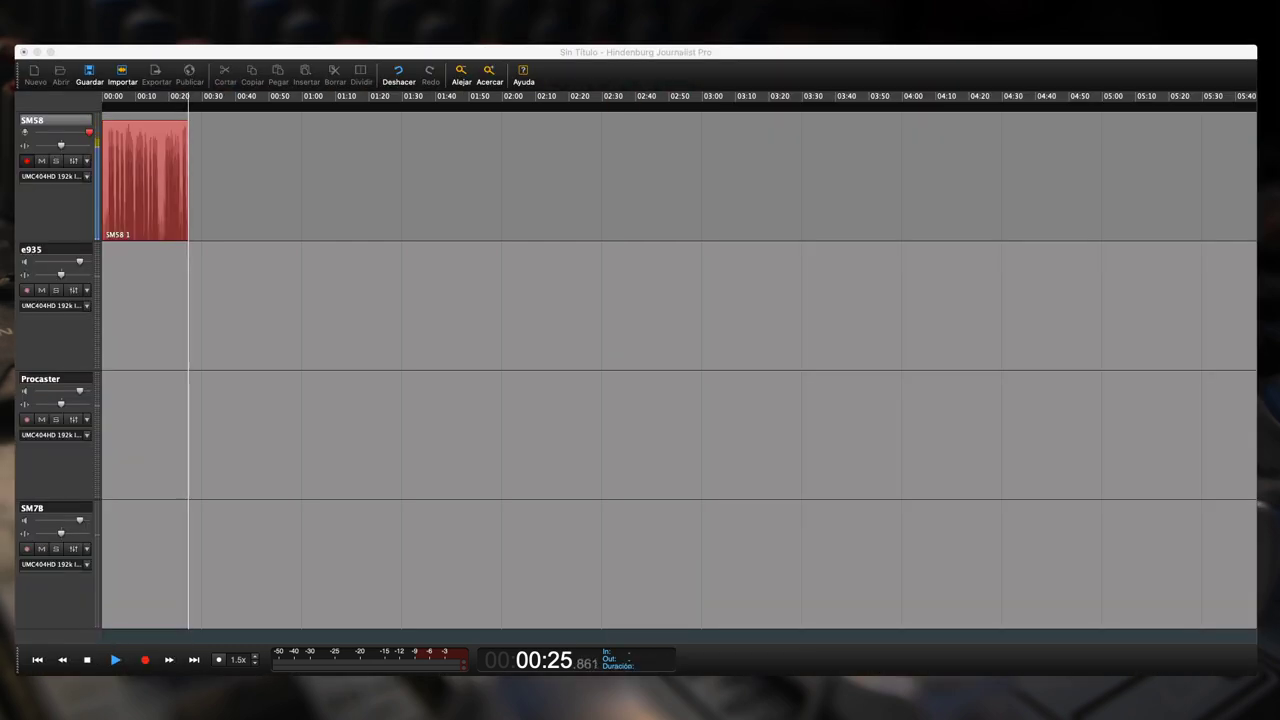
key(space)
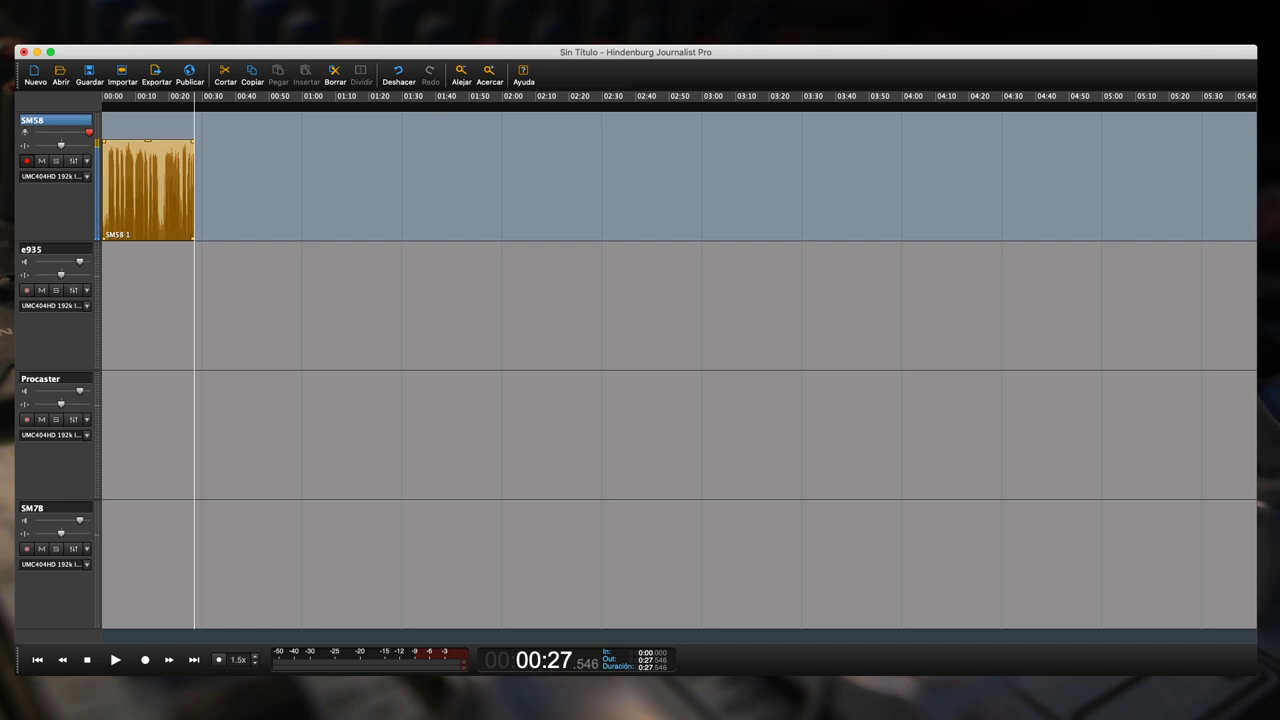
Play back the SM58 take from the start to about 17 seconds and disarm its track.
key(Home)
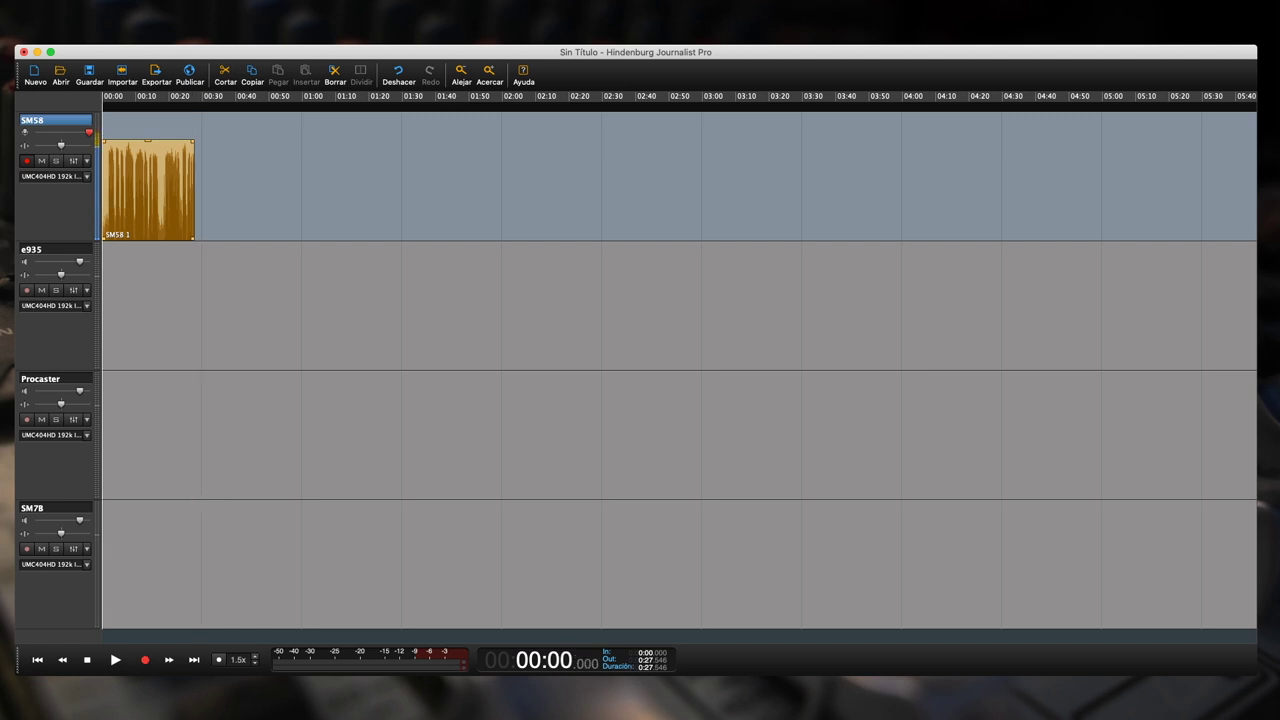
key(space)
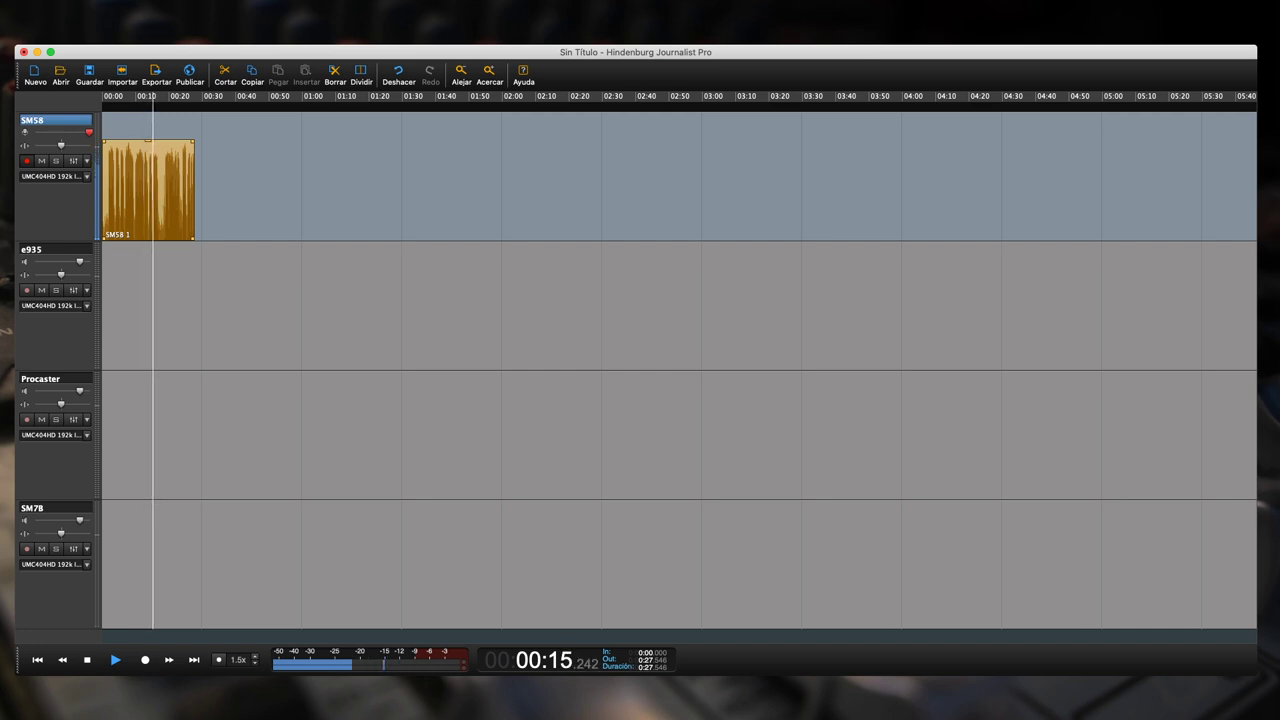
key(space)
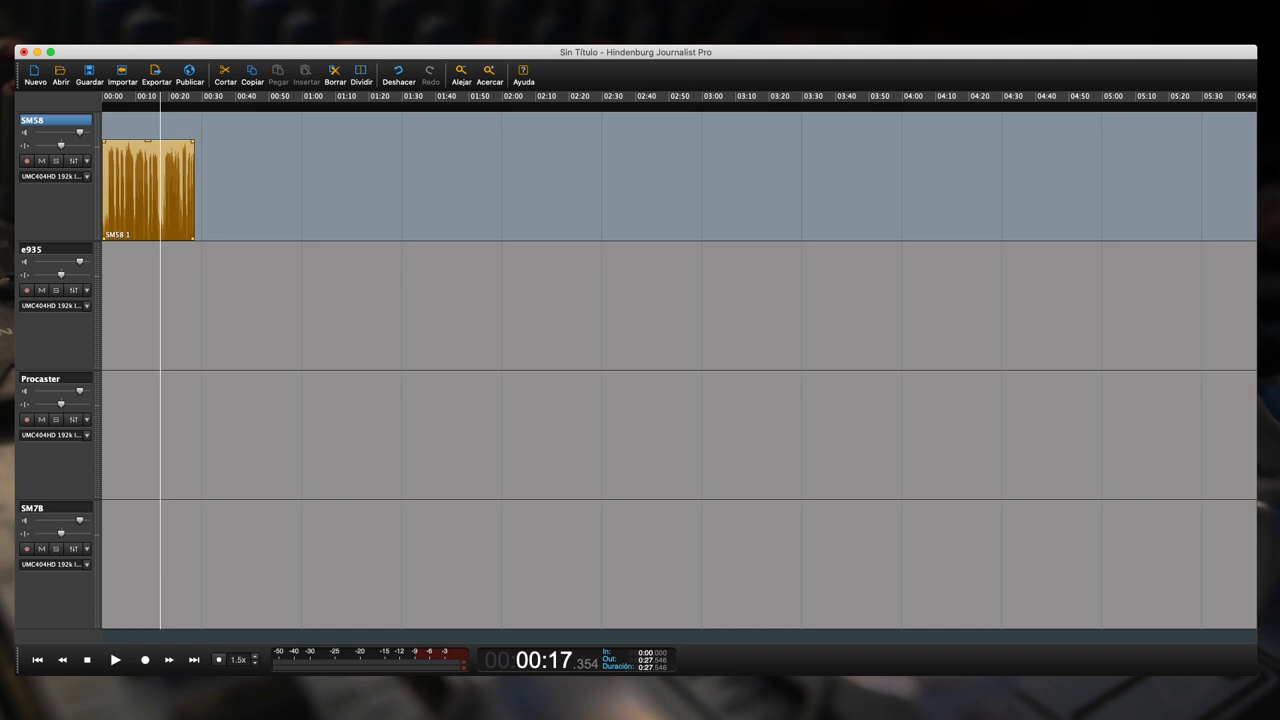
Arm the e935 track and start recording on it from the beginning of the timeline.
click(56, 249)
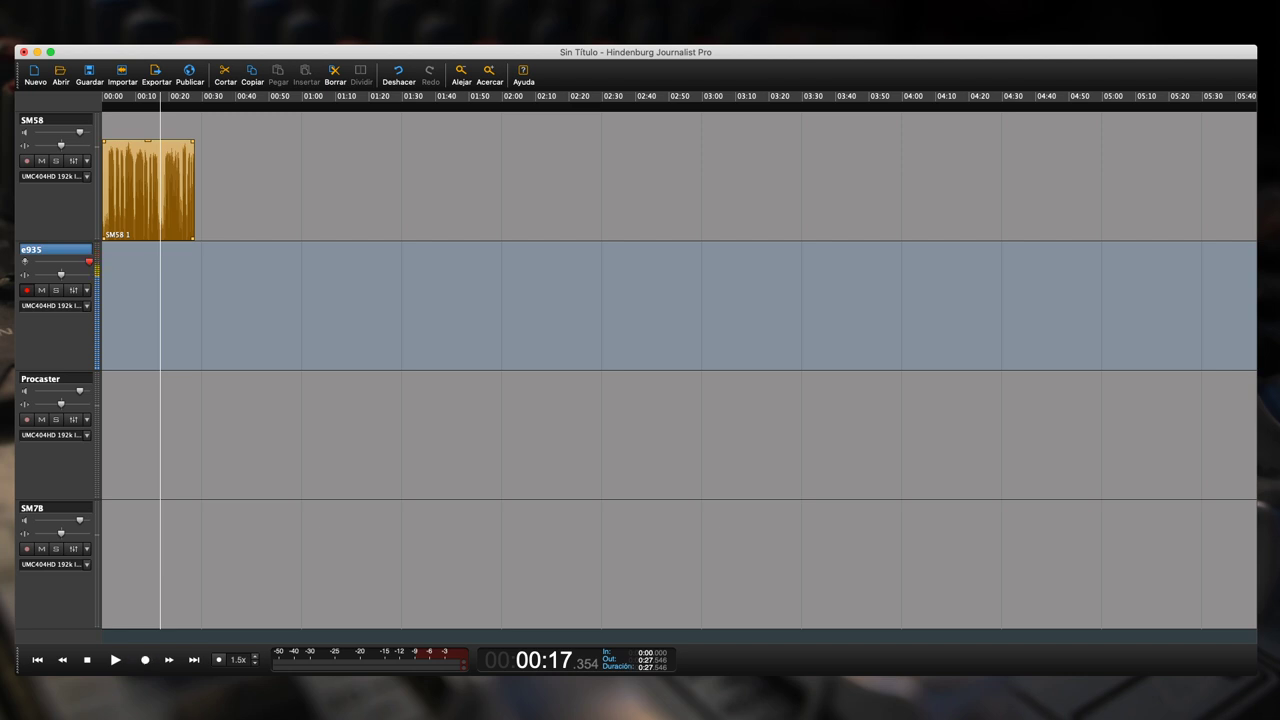
key(Up)
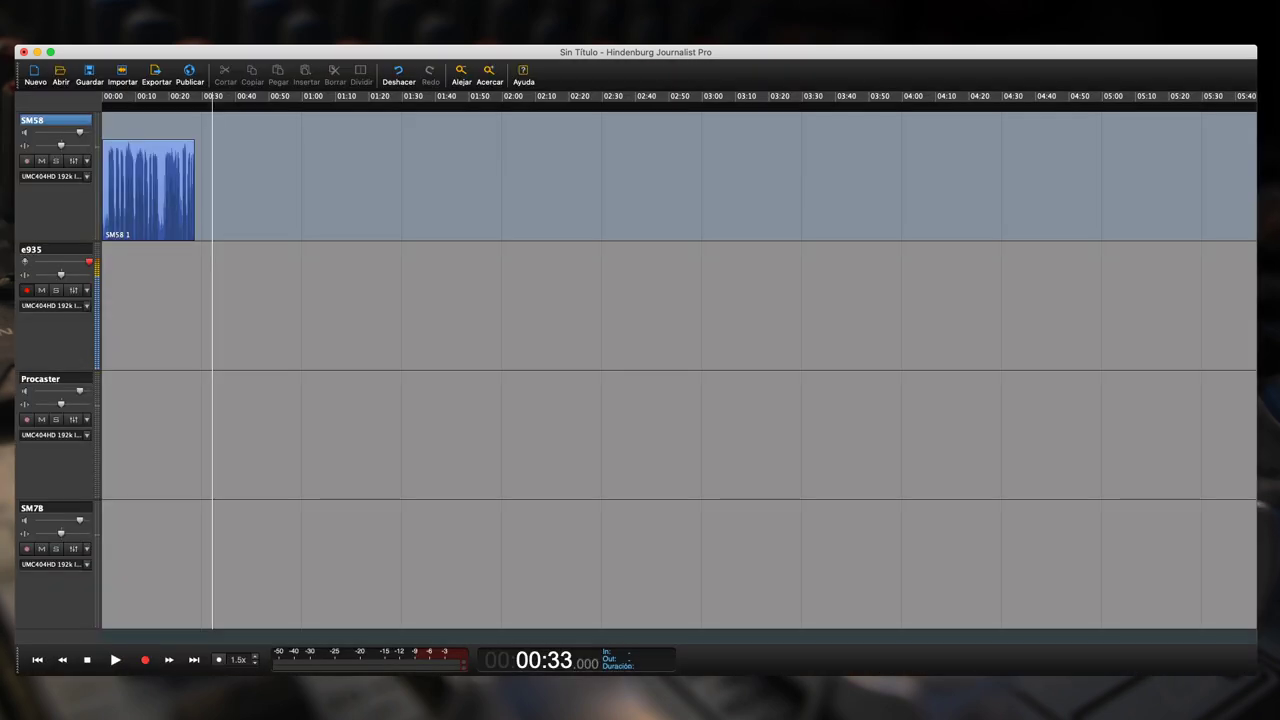
key(Home)
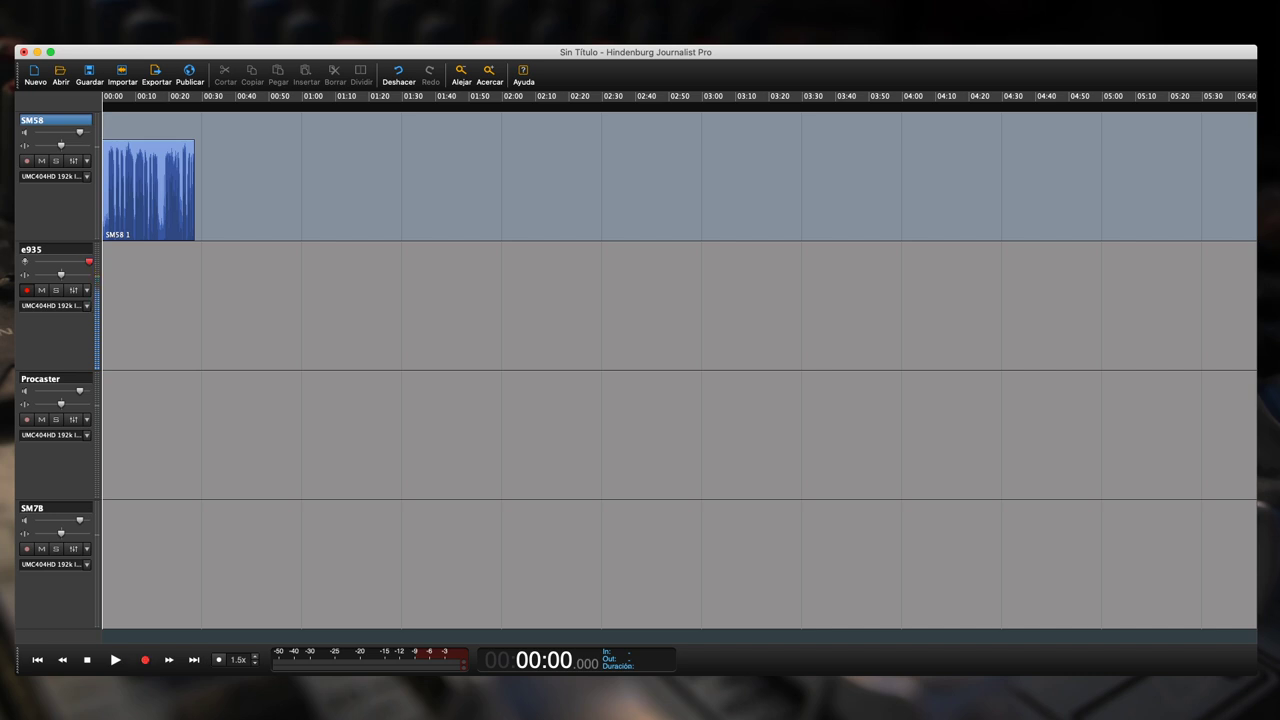
key(space)
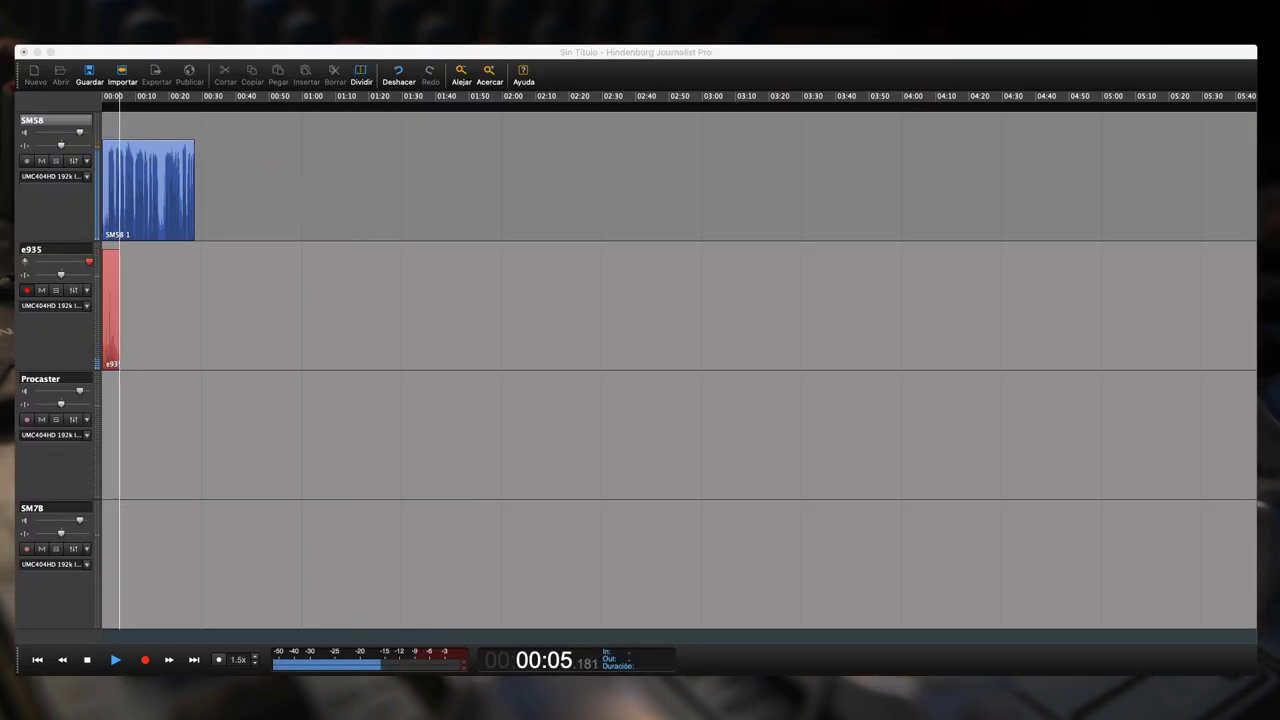
Stop the e935 recording at about 5 seconds and mute the SM58 track.
click(650, 175)
key(space)
click(148, 190)
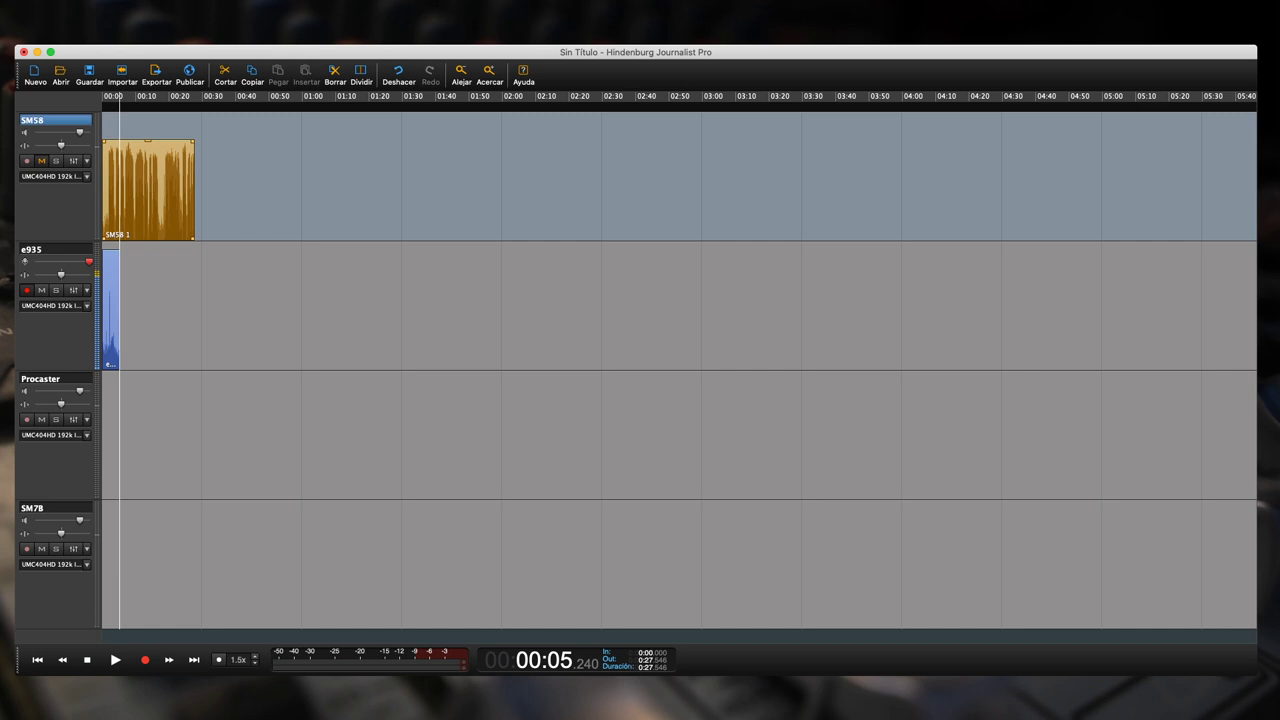
Delete the short e935 take and record a new one of about 51 seconds from the start.
click(110, 310)
key(Delete)
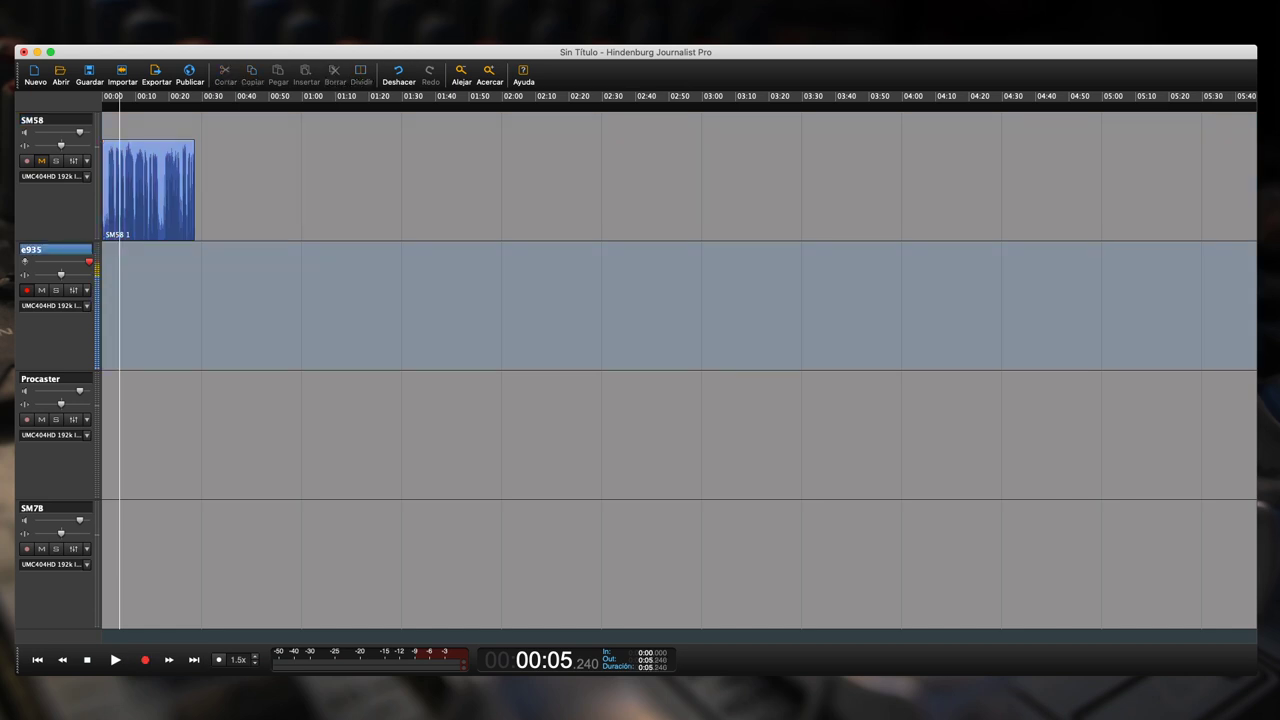
key(Home)
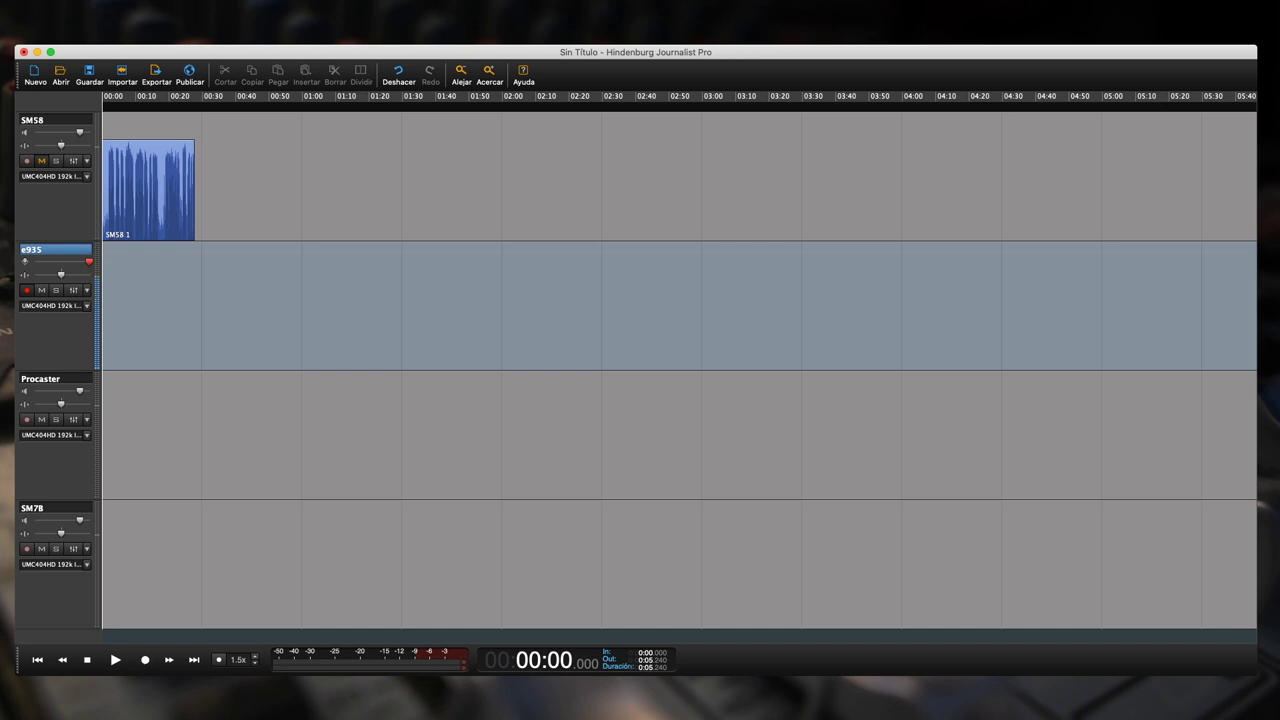
key(space)
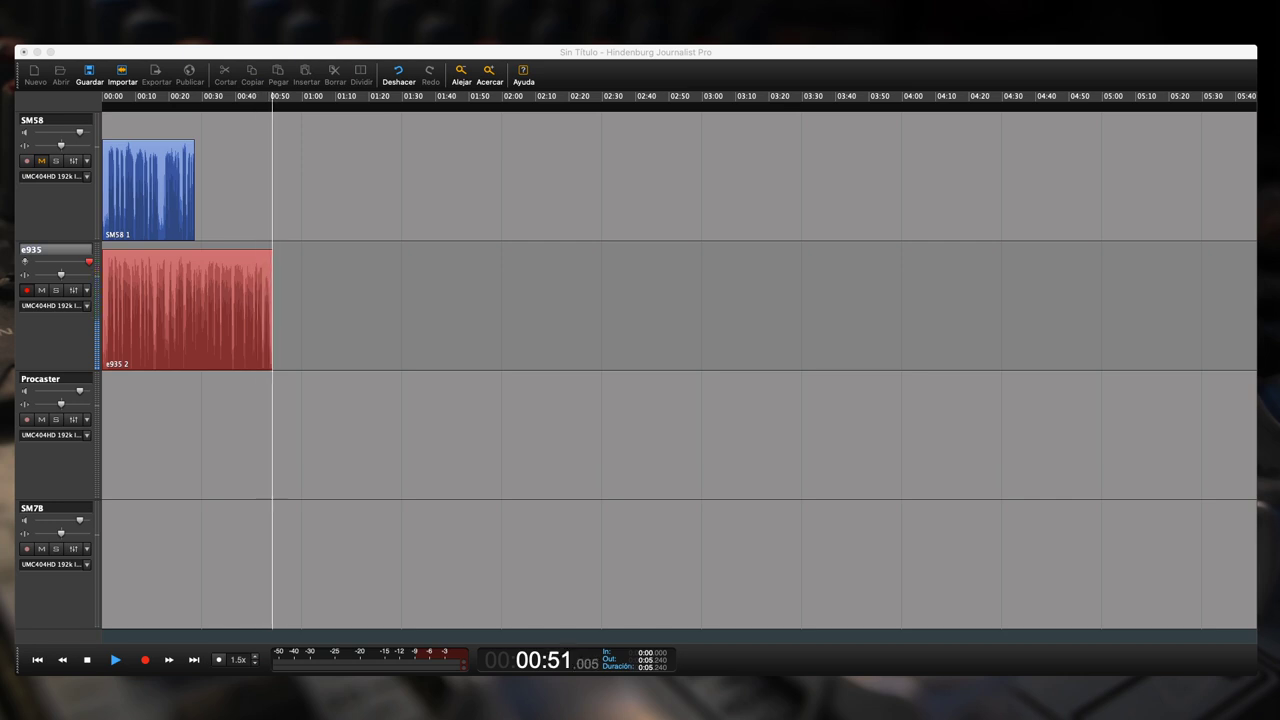
key(space)
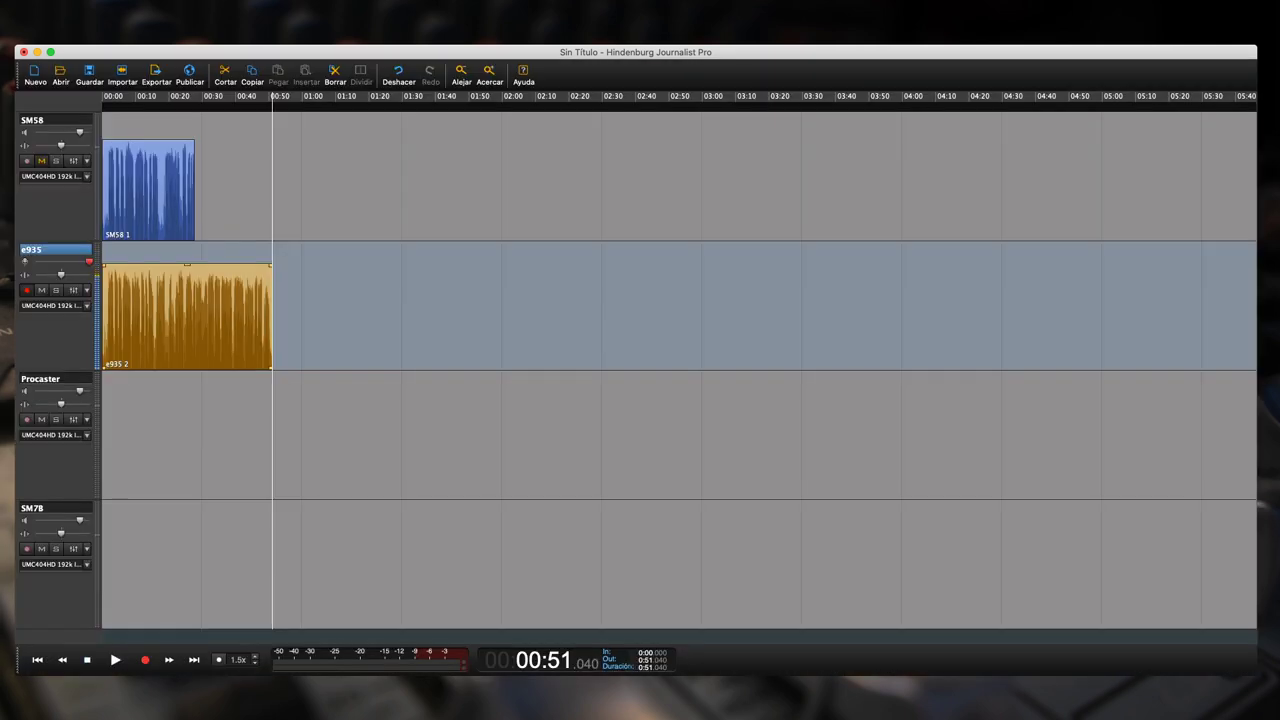
Play back the first 16 seconds or so of the e935 take, and mute and disarm its track.
key(Home)
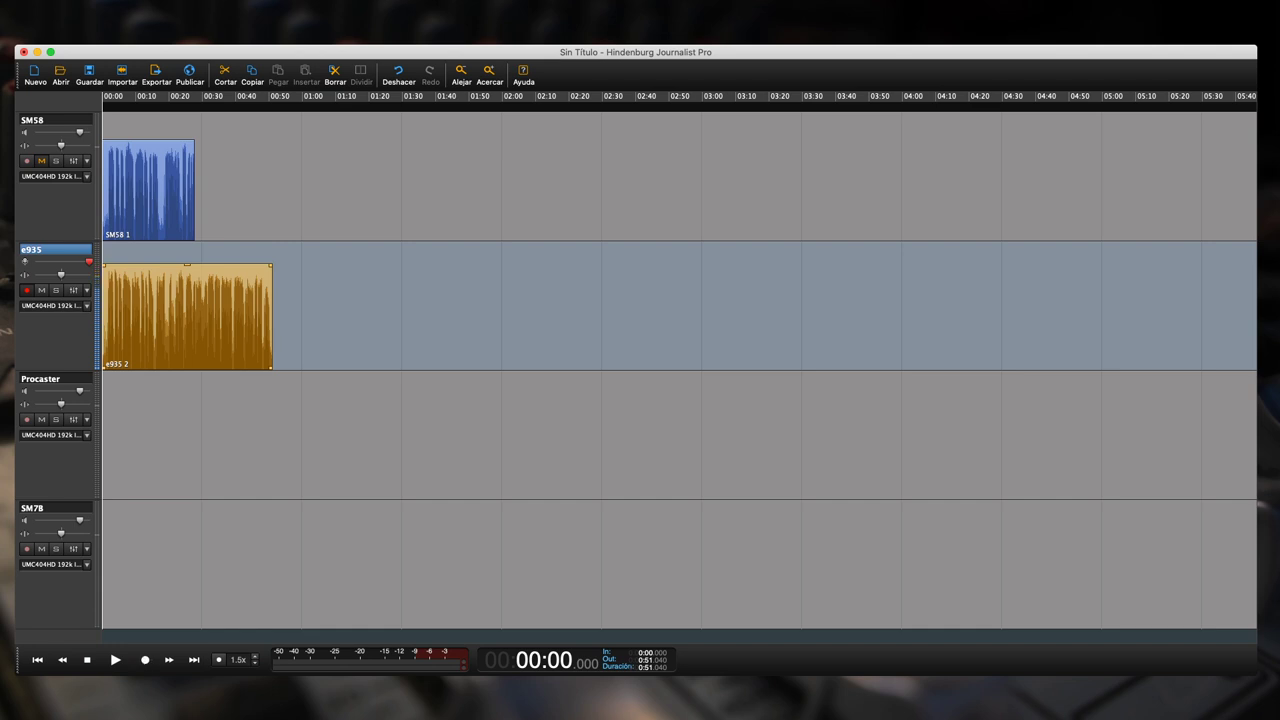
key(space)
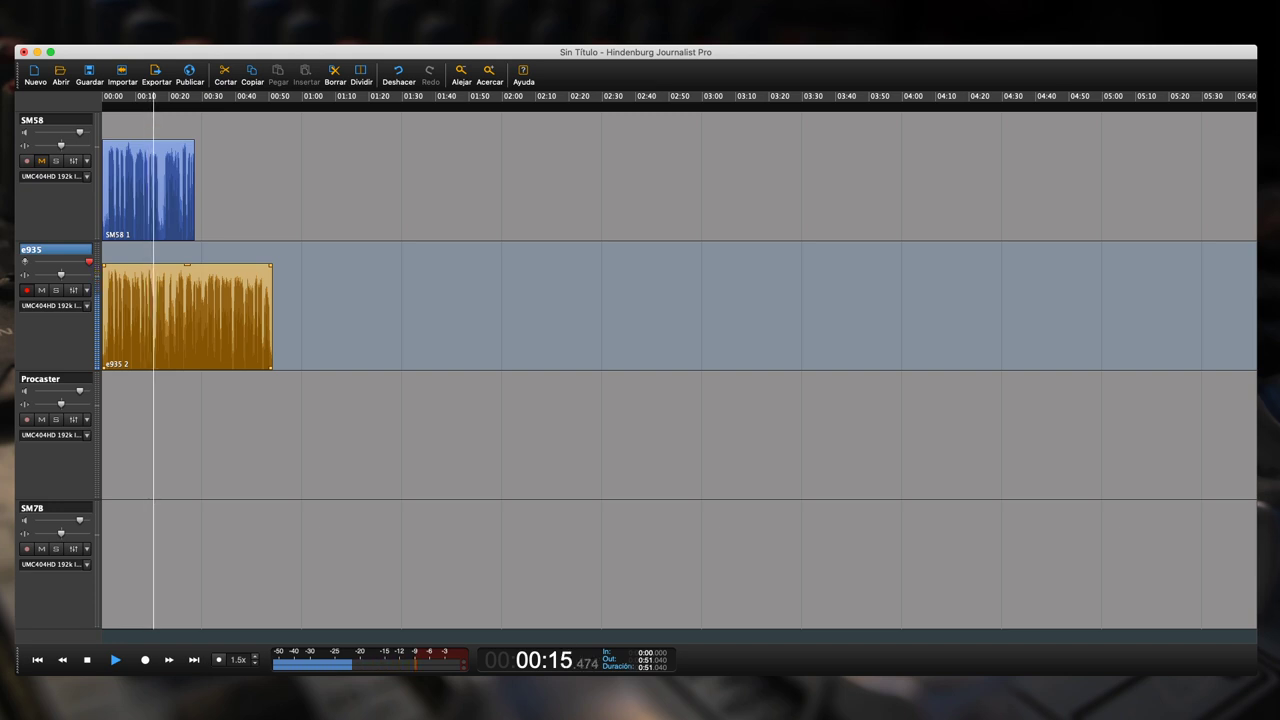
key(space)
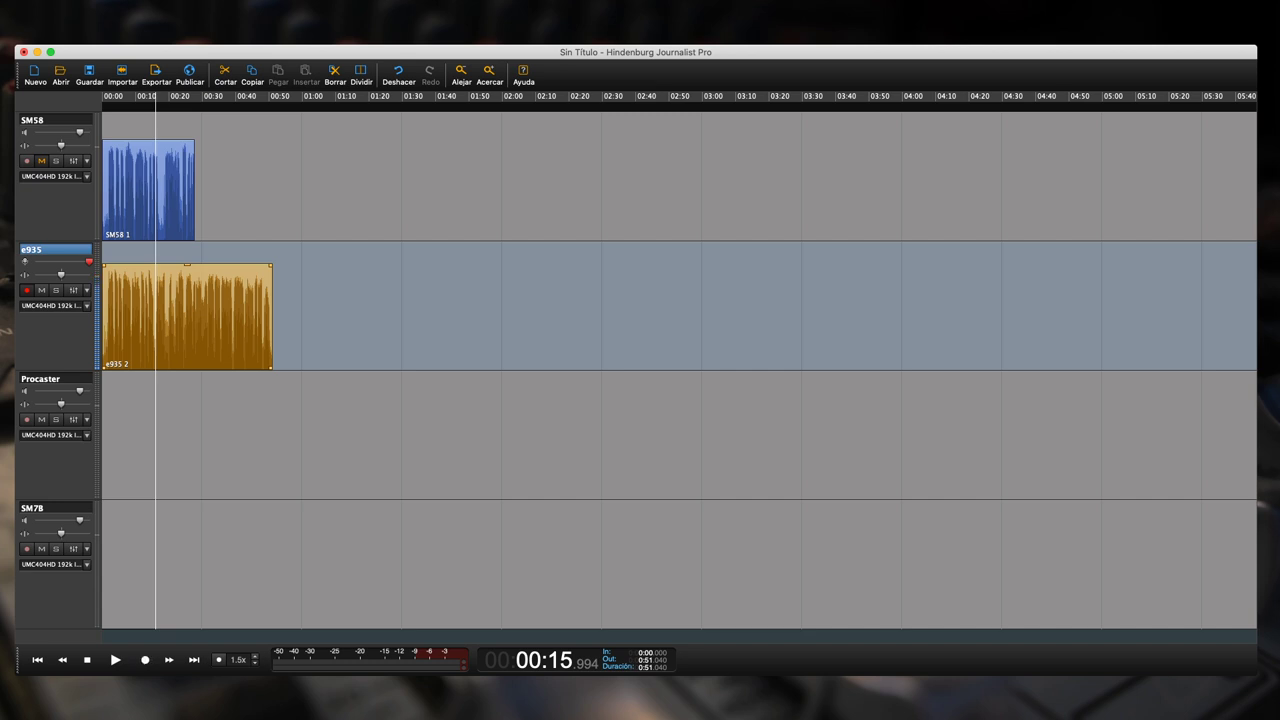
key(Home)
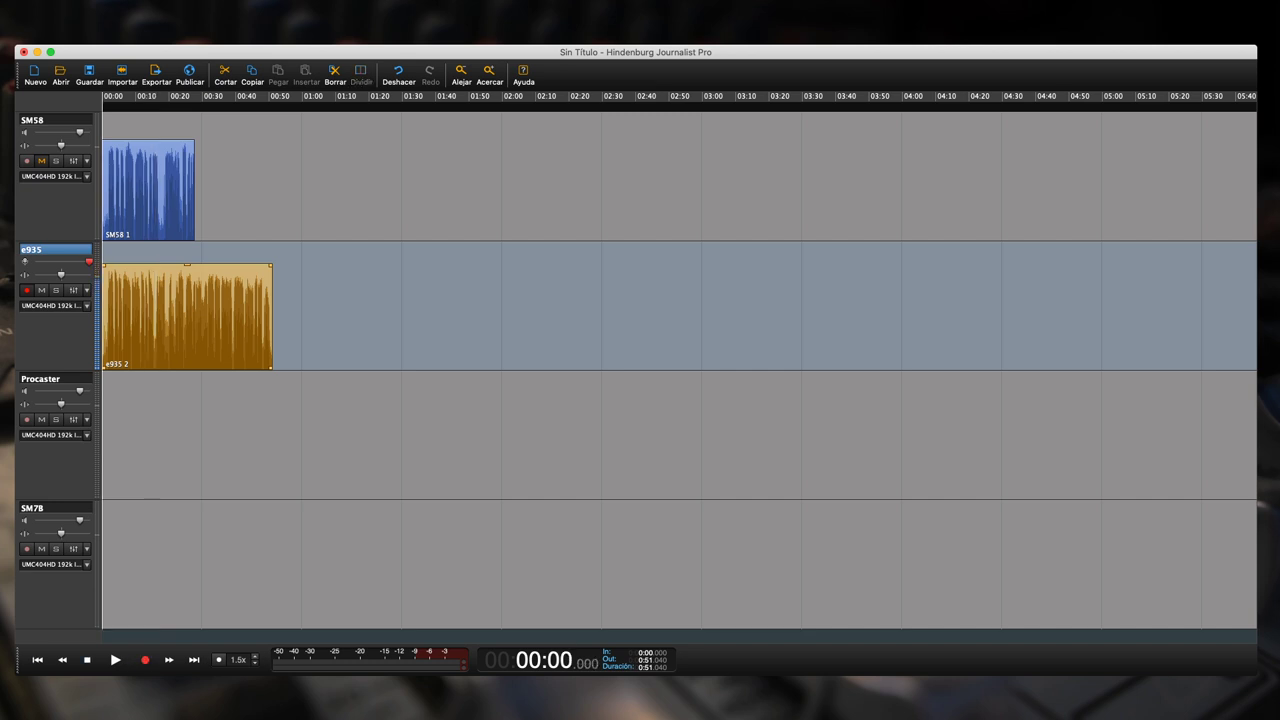
key(m)
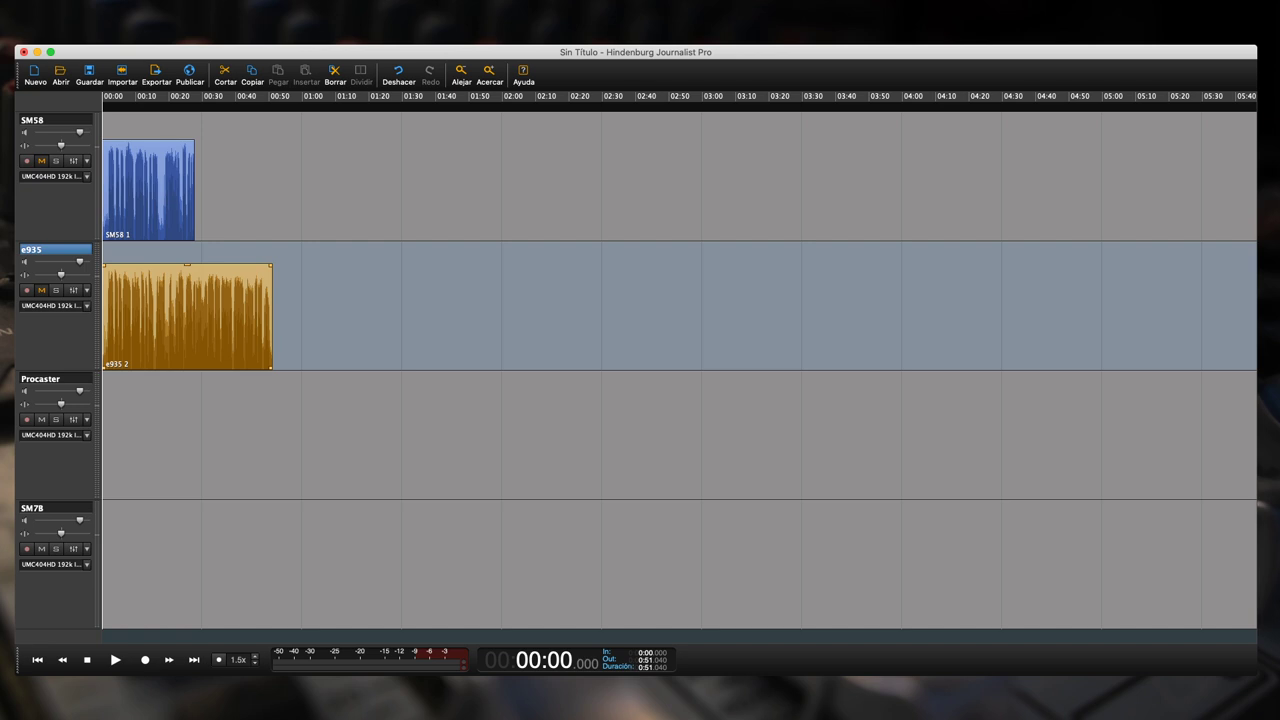
Arm the Procaster track and record a take of about 34 seconds from the start of the timeline.
click(40, 379)
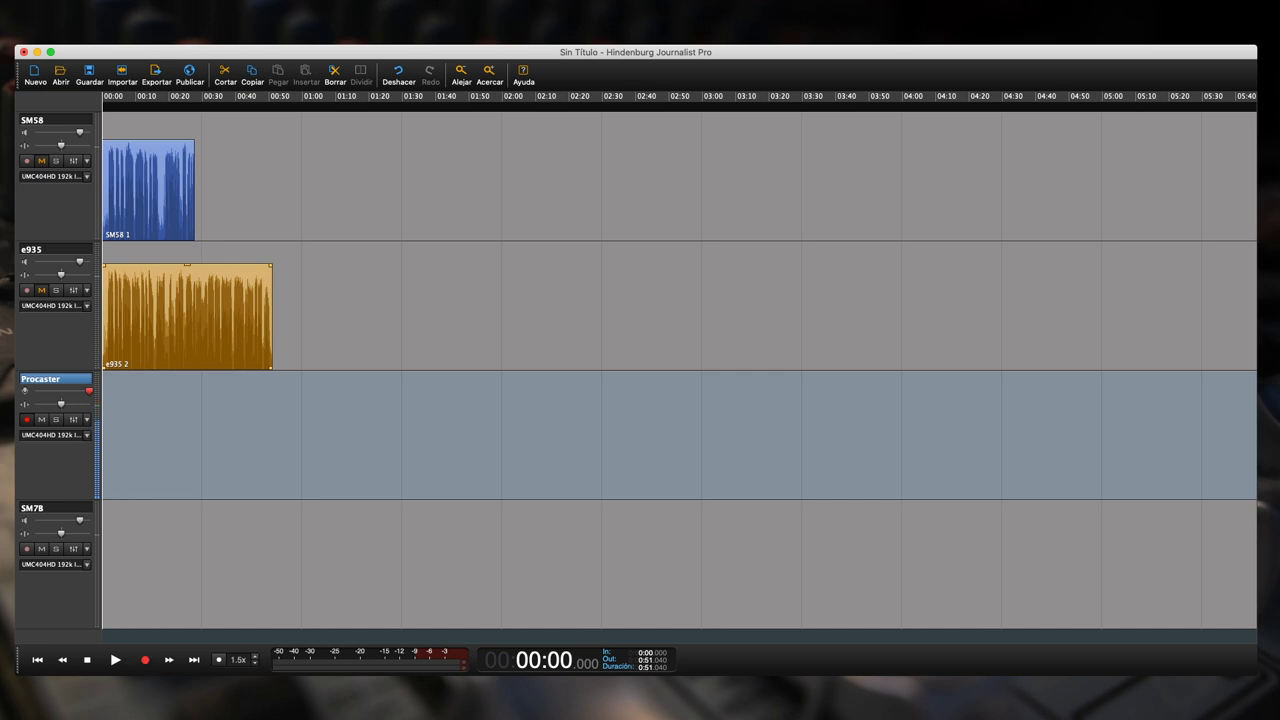
key(space)
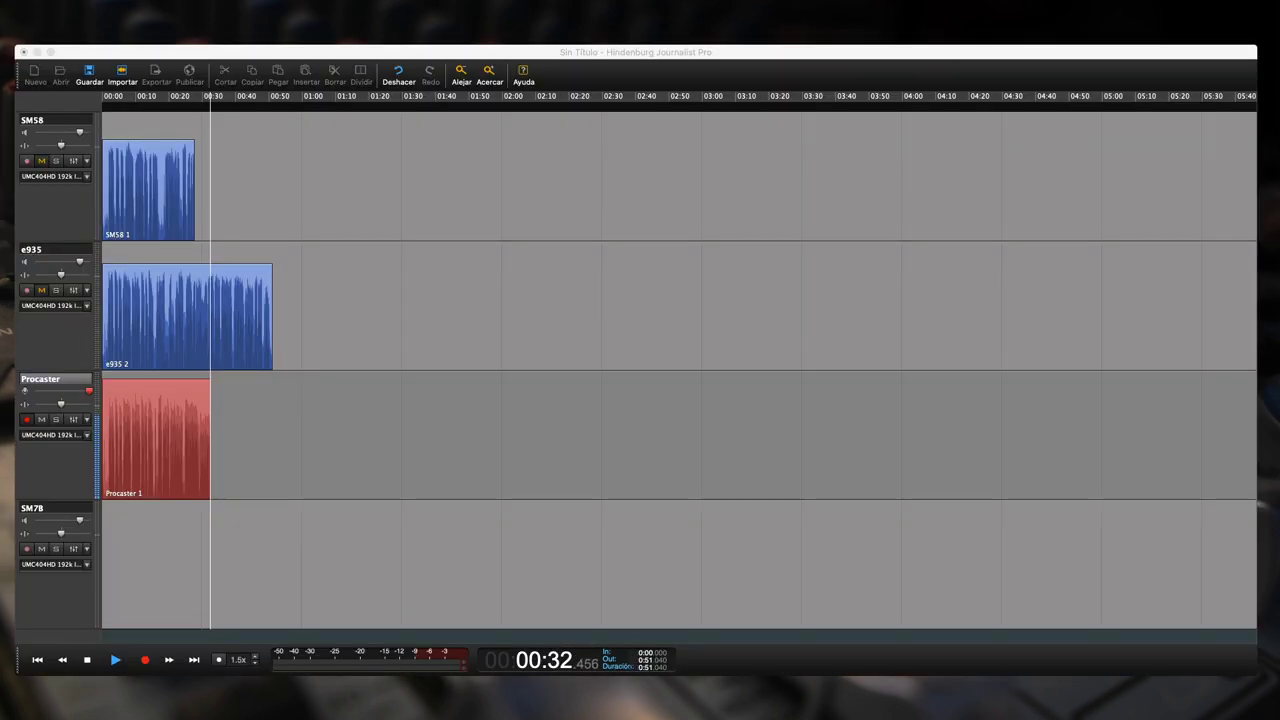
key(space)
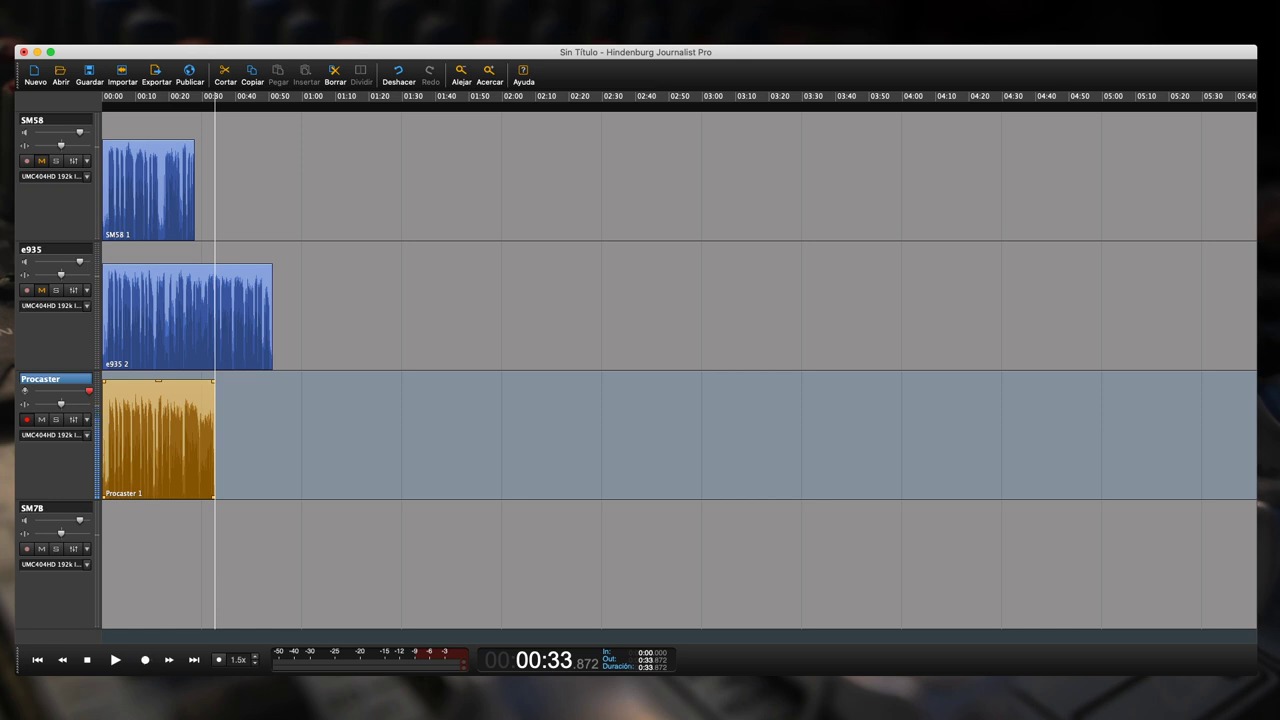
Play back the Procaster take from the start and stop at about 16 seconds.
click(300, 565)
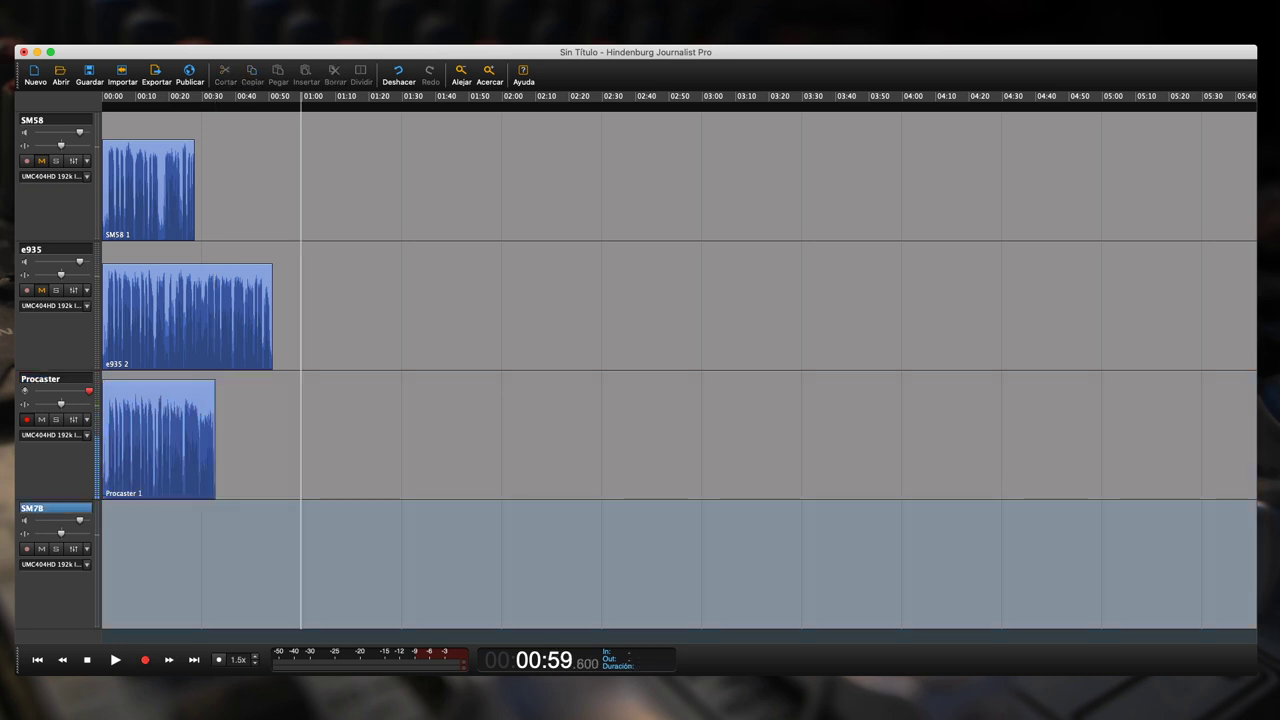
key(Home)
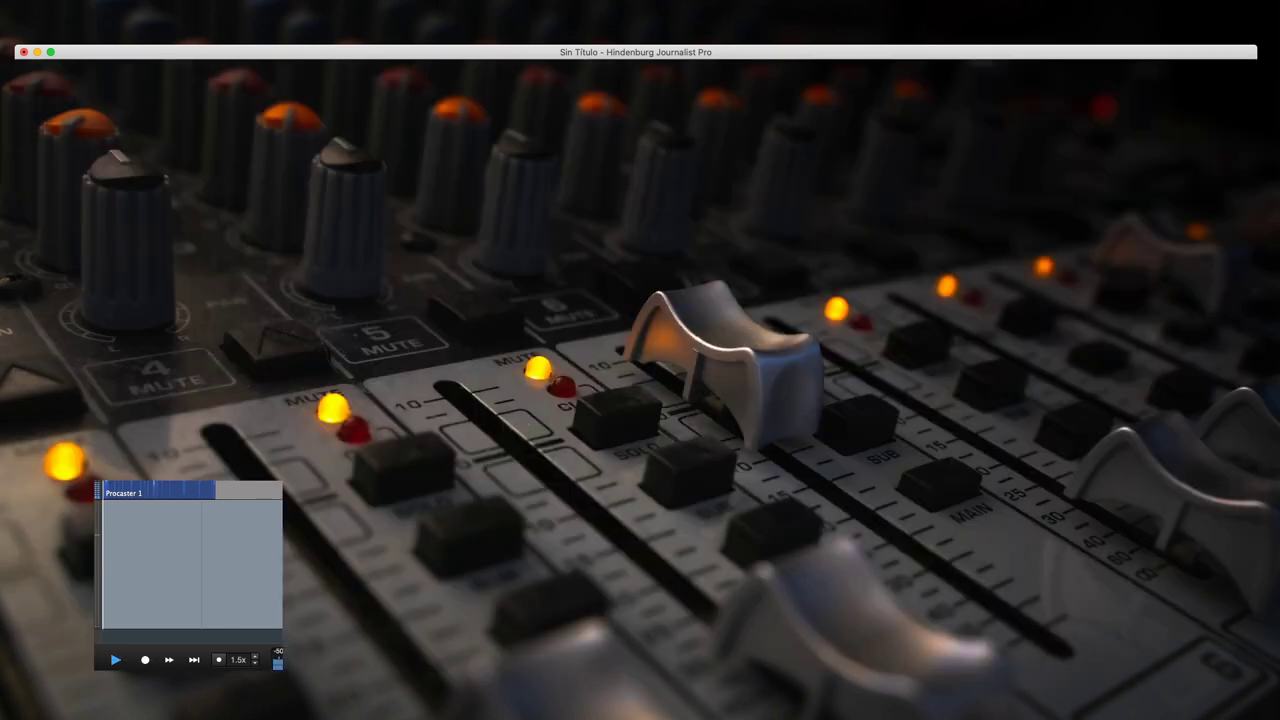
key(space)
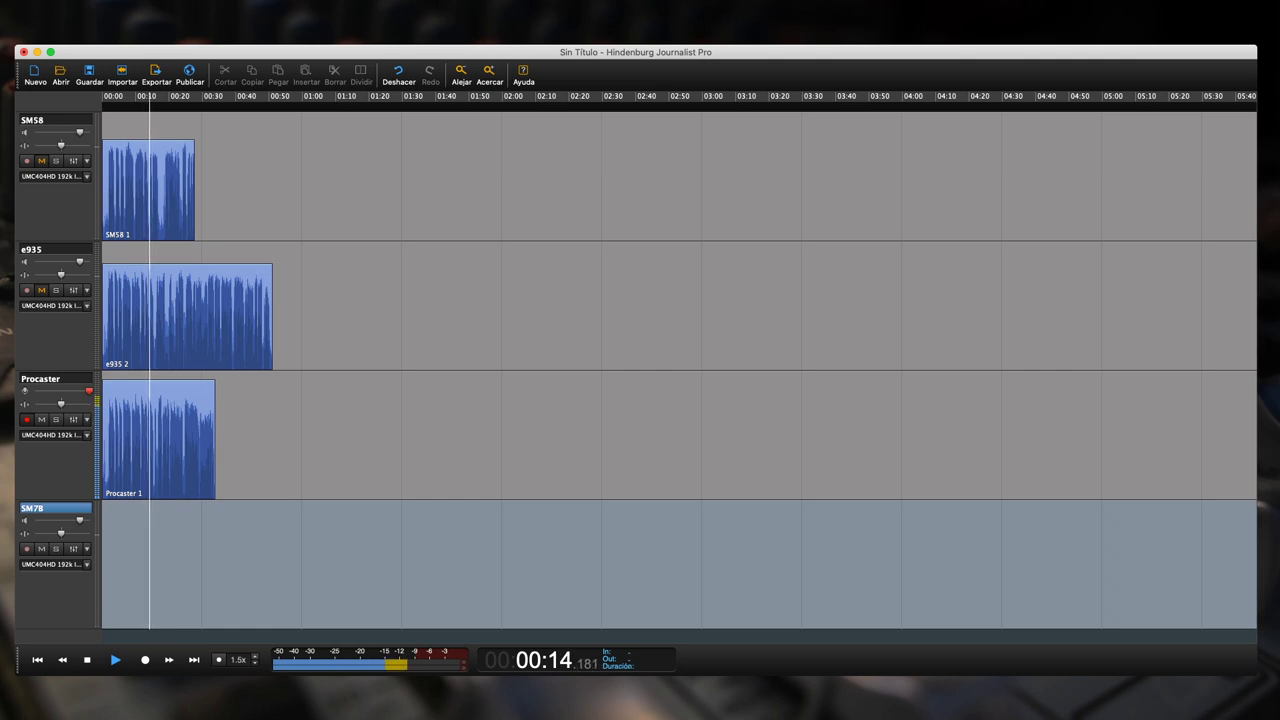
key(space)
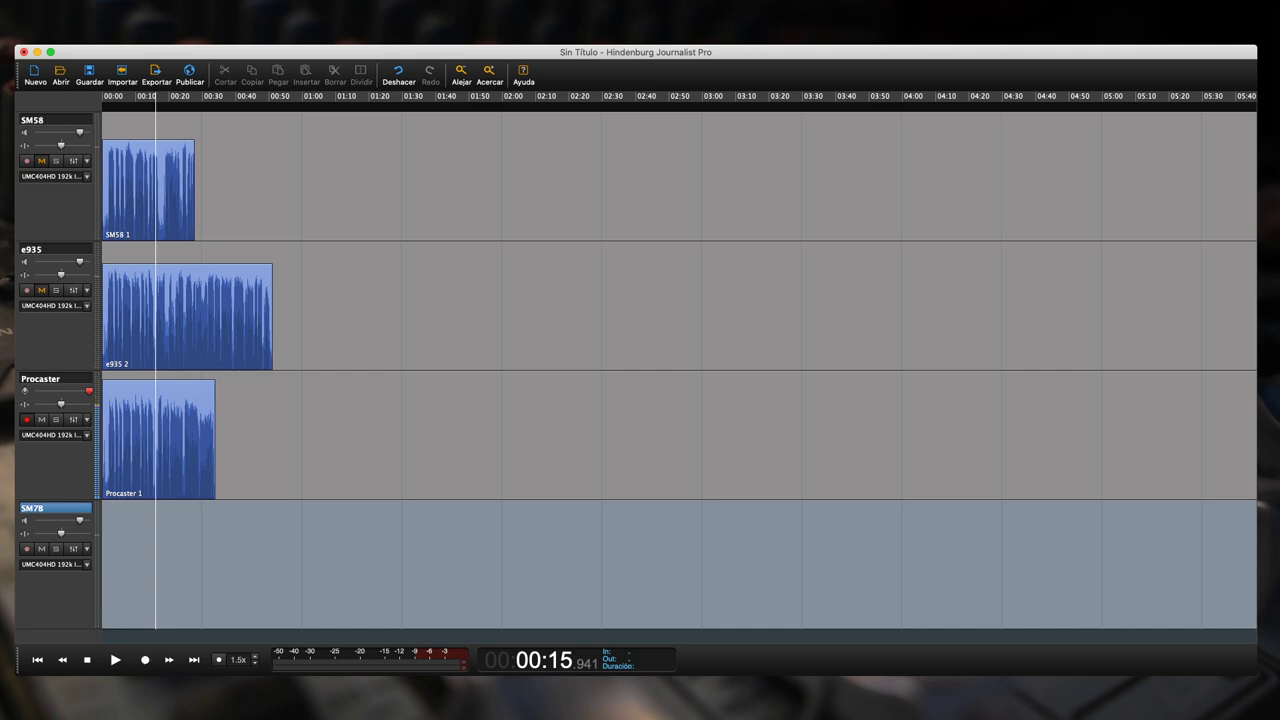
Disarm the Procaster track and arm the SM7B track for recording.
key(r)
click(40, 379)
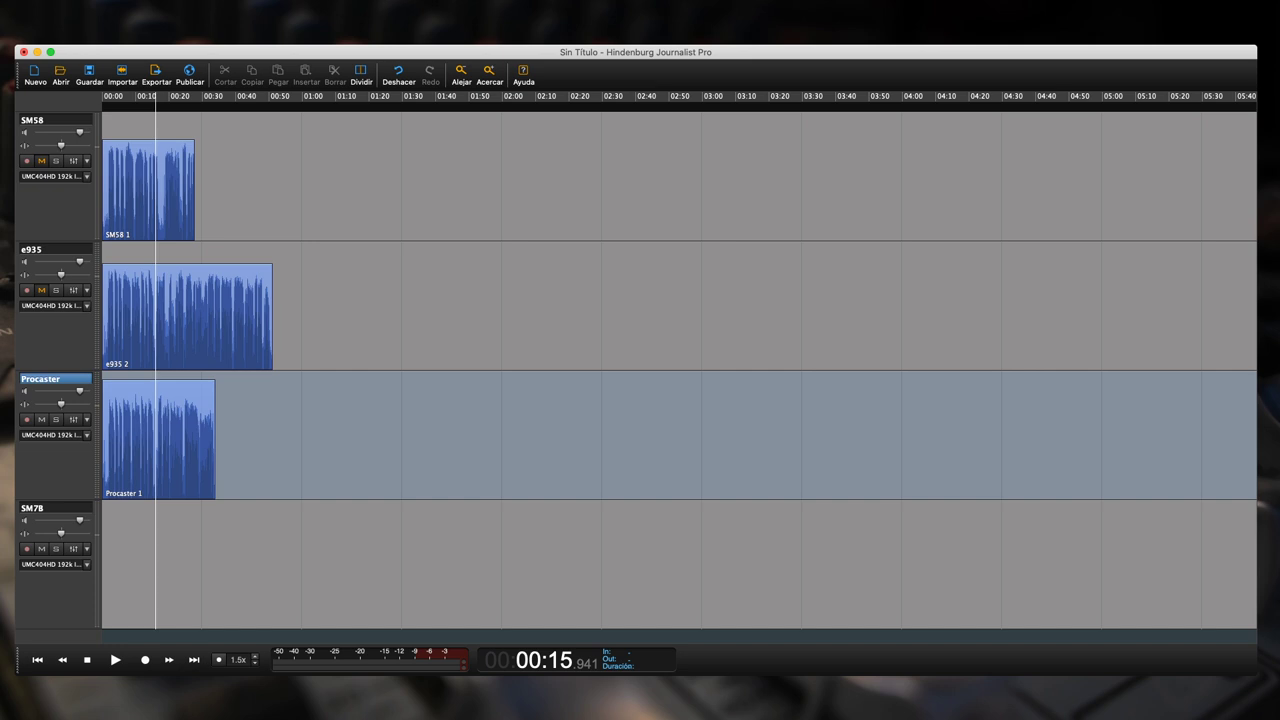
click(40, 508)
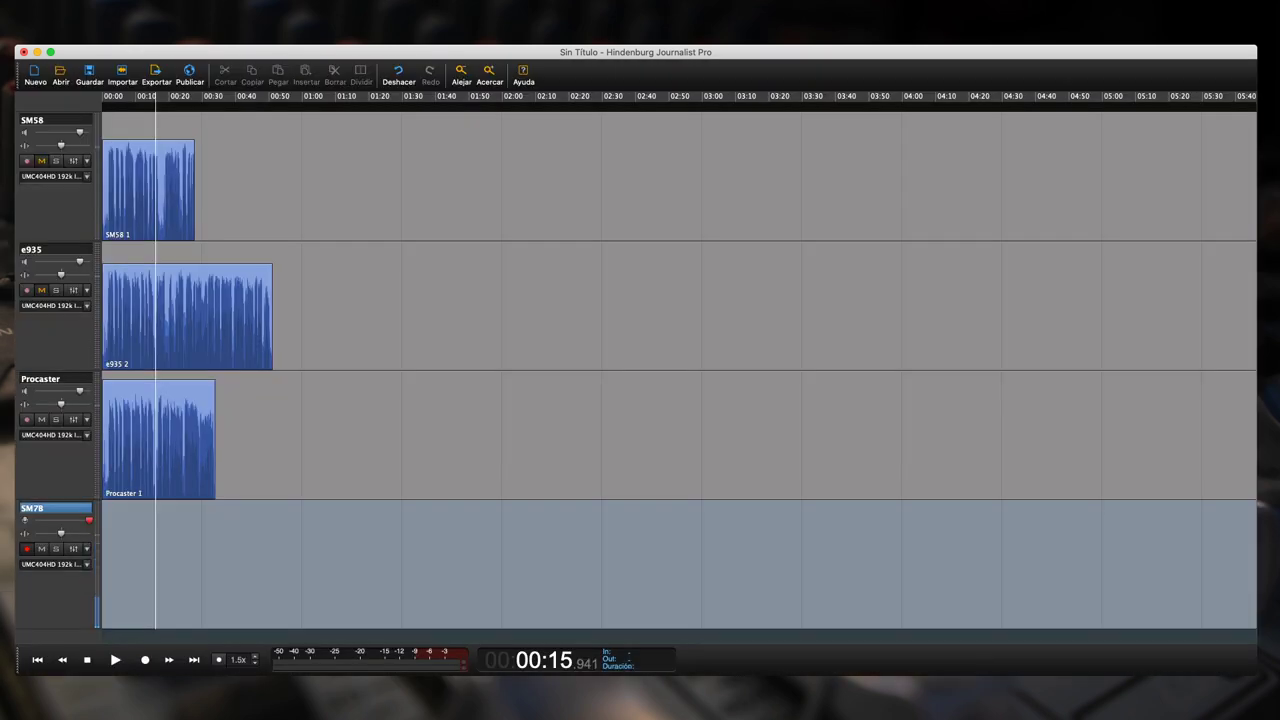
Stop the SM7B recording started at about 16 seconds after roughly 2 seconds, and mute the Procaster track.
key(space)
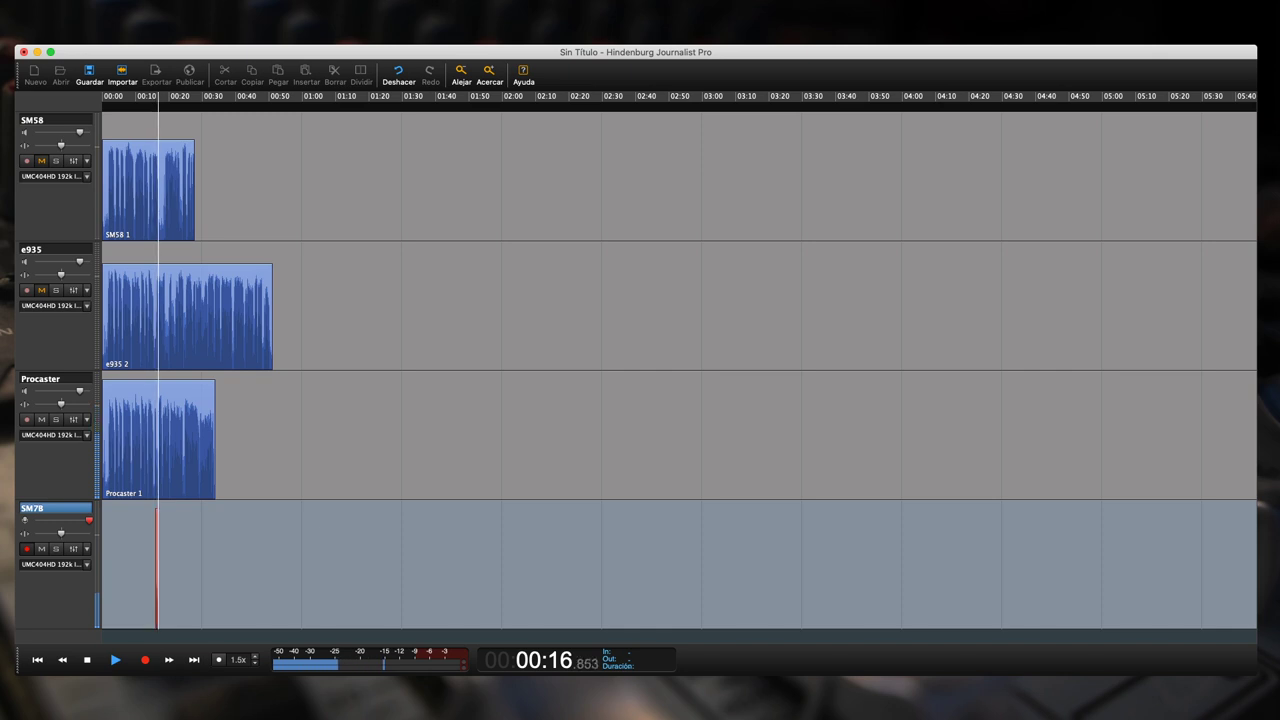
key(space)
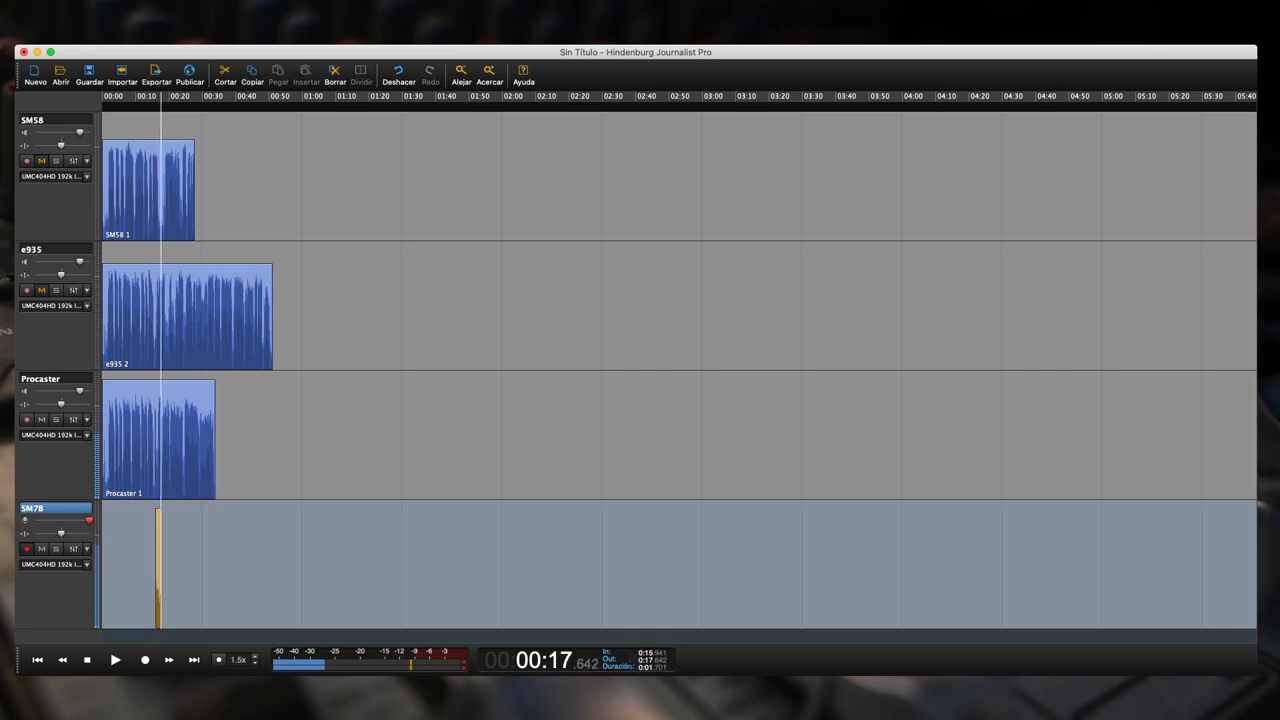
click(55, 379)
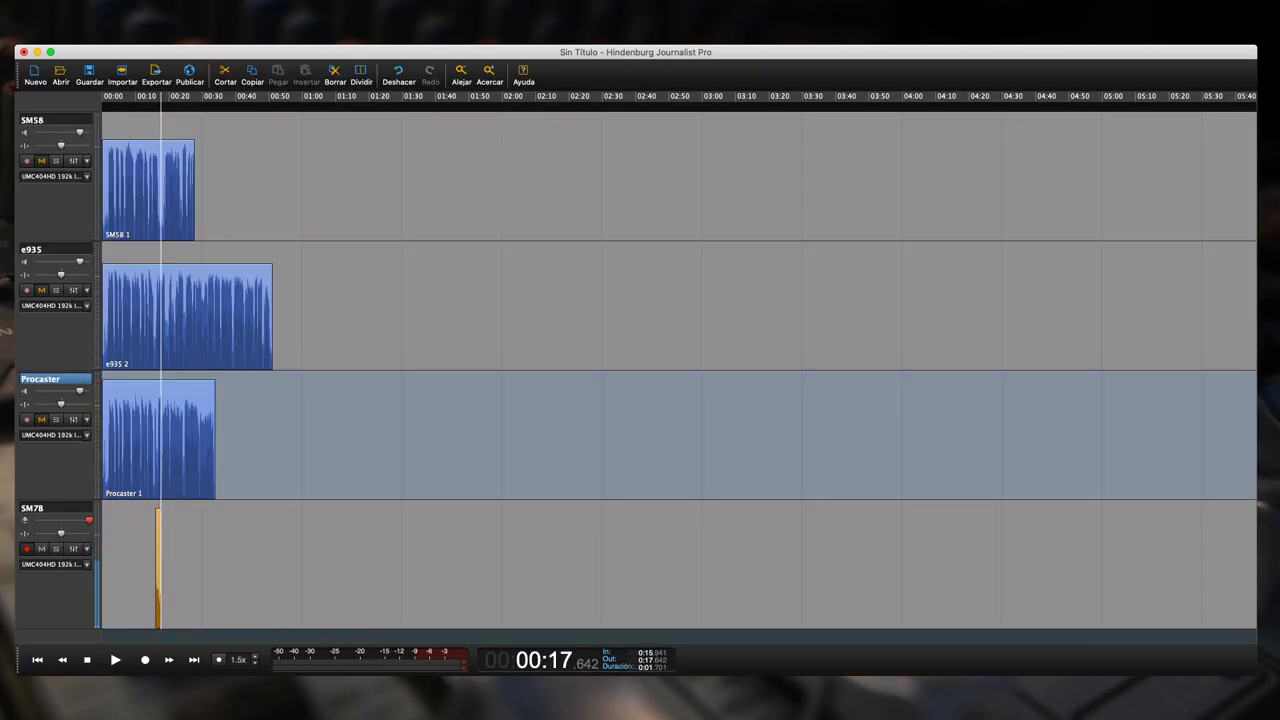
key(r)
key(Home)
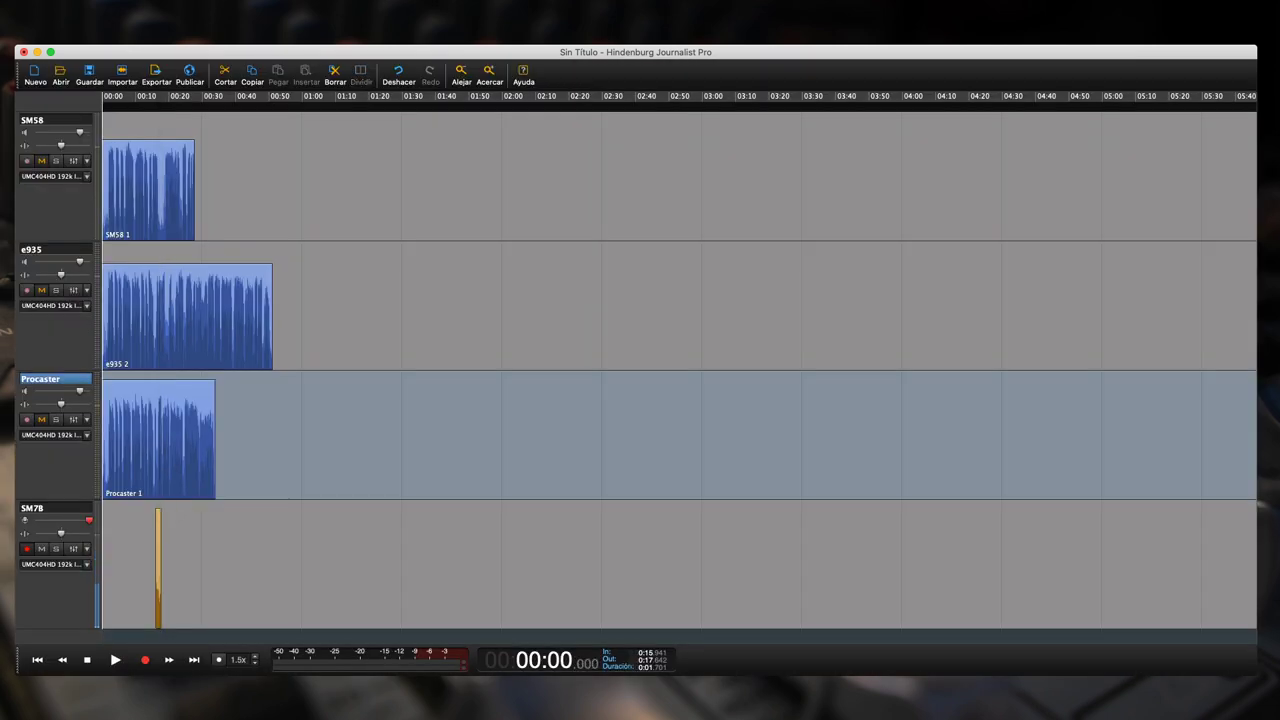
Delete the short stray clip on the SM7B track and record a take of about 46 seconds from the start of the timeline.
click(159, 565)
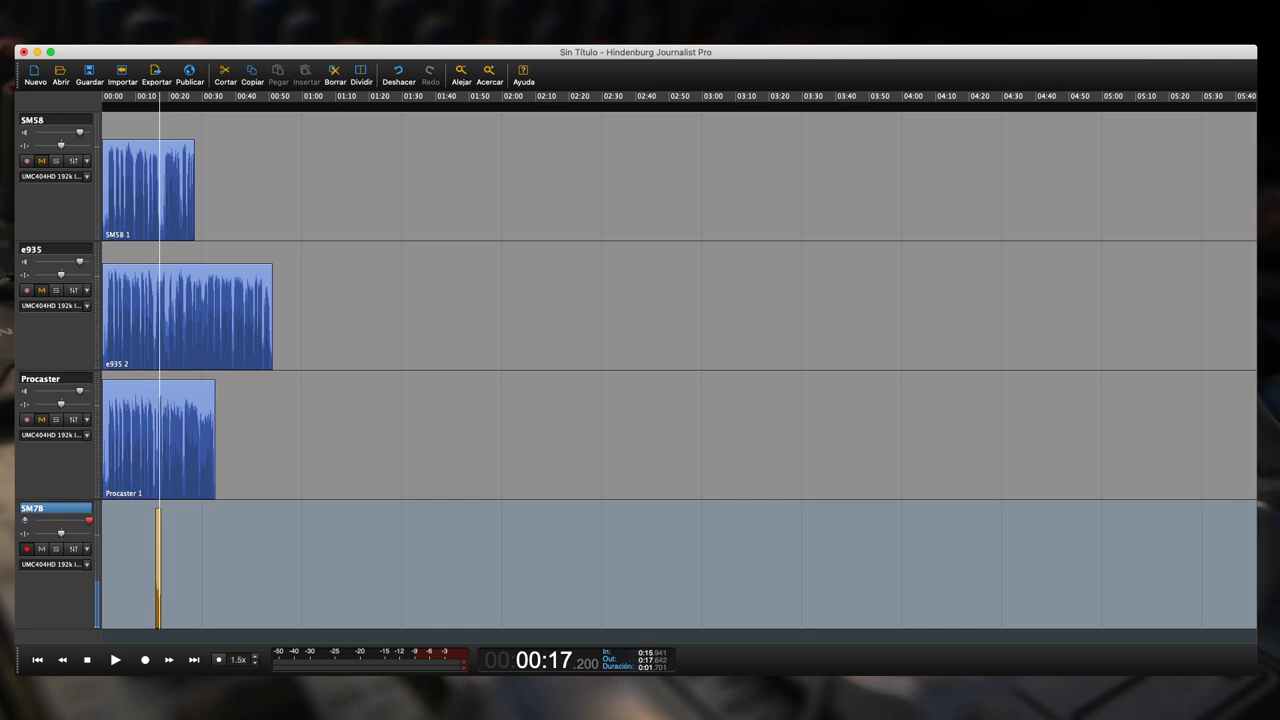
key(Delete)
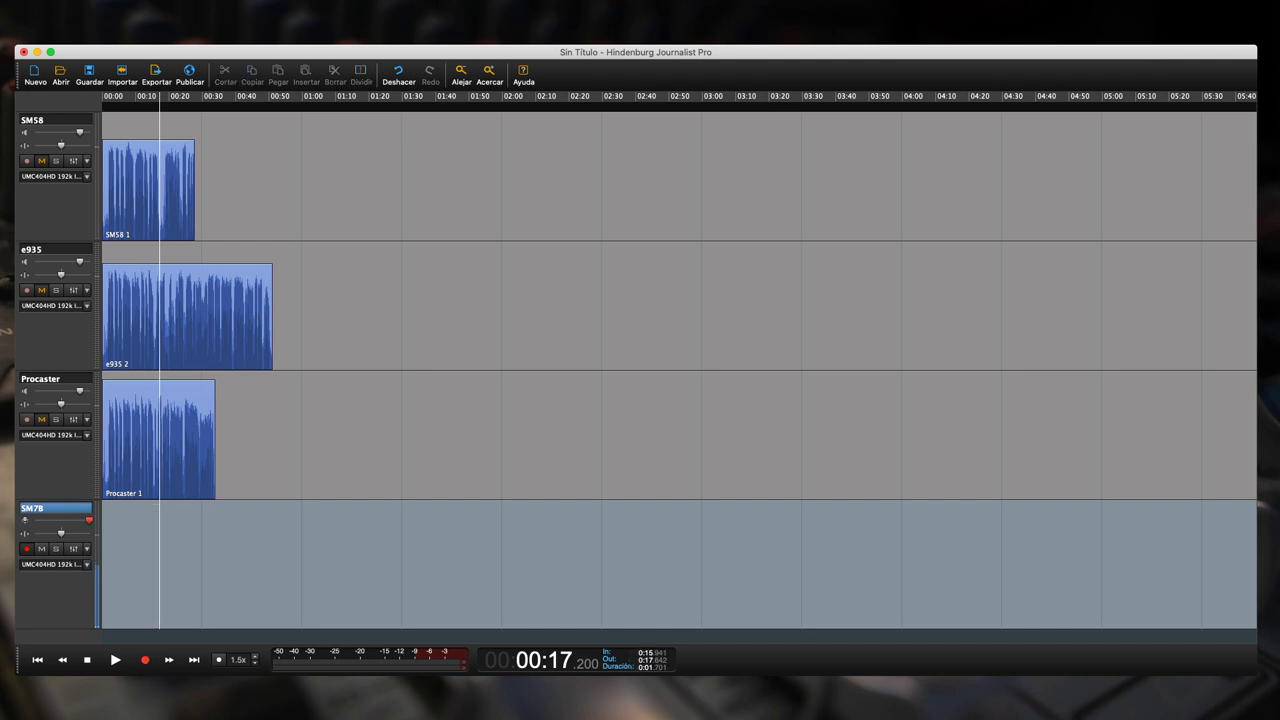
key(Home)
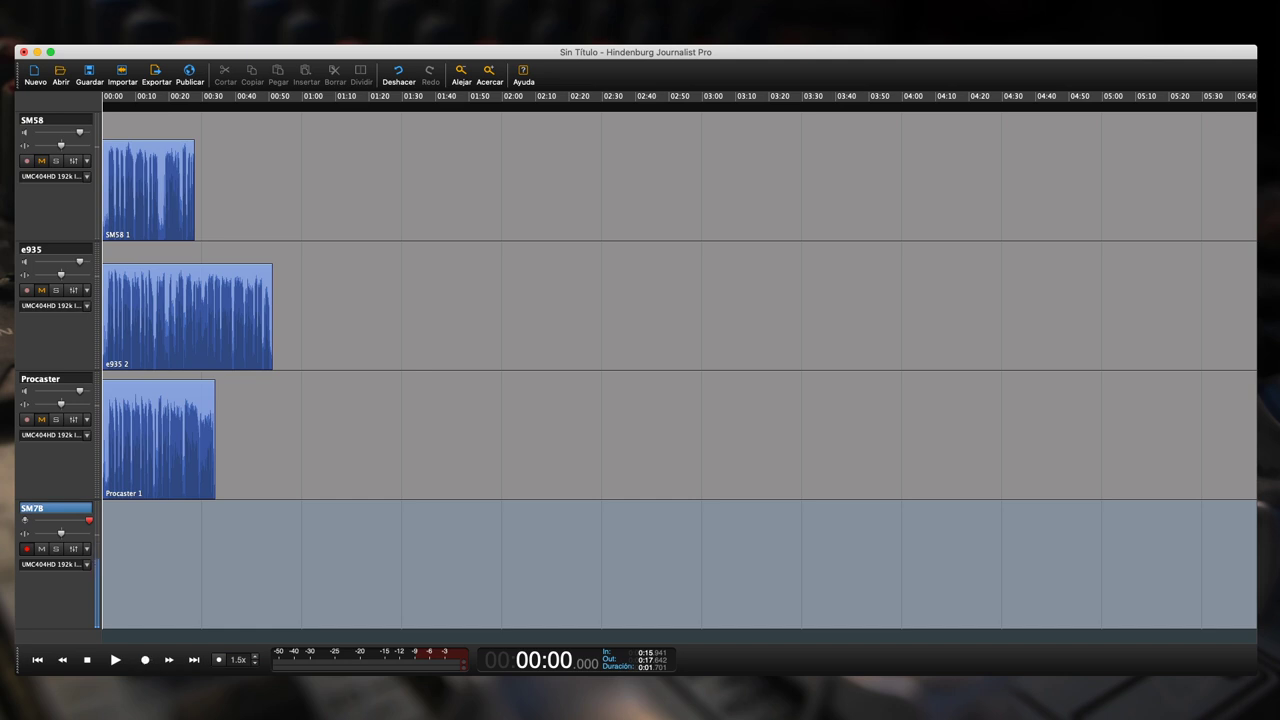
key(r)
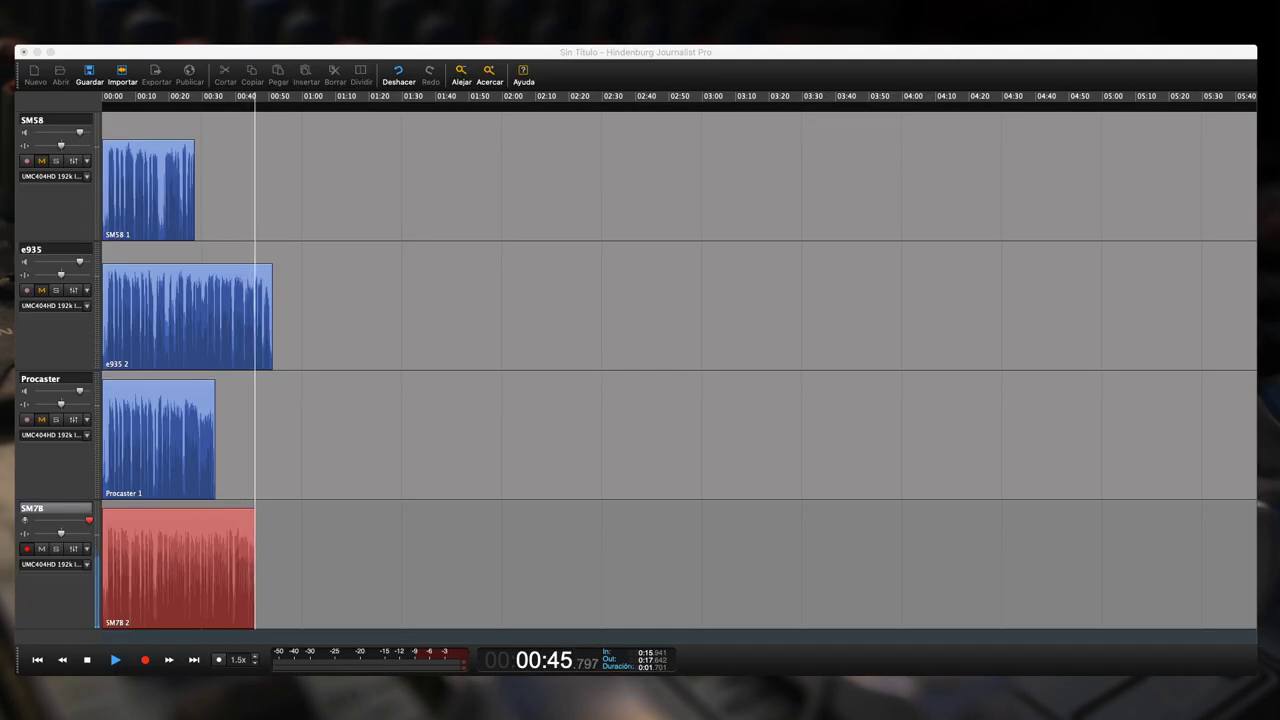
key(space)
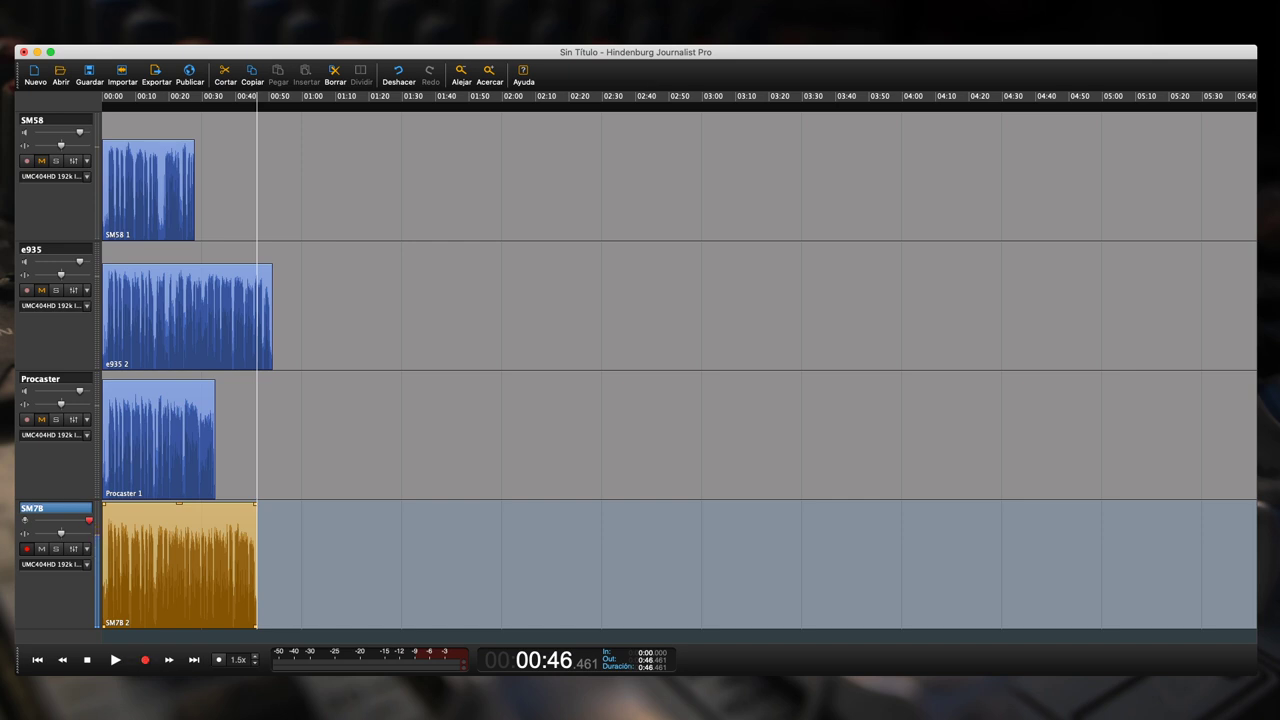
Play back the SM7B take from the start and stop at about 18 seconds.
click(422, 565)
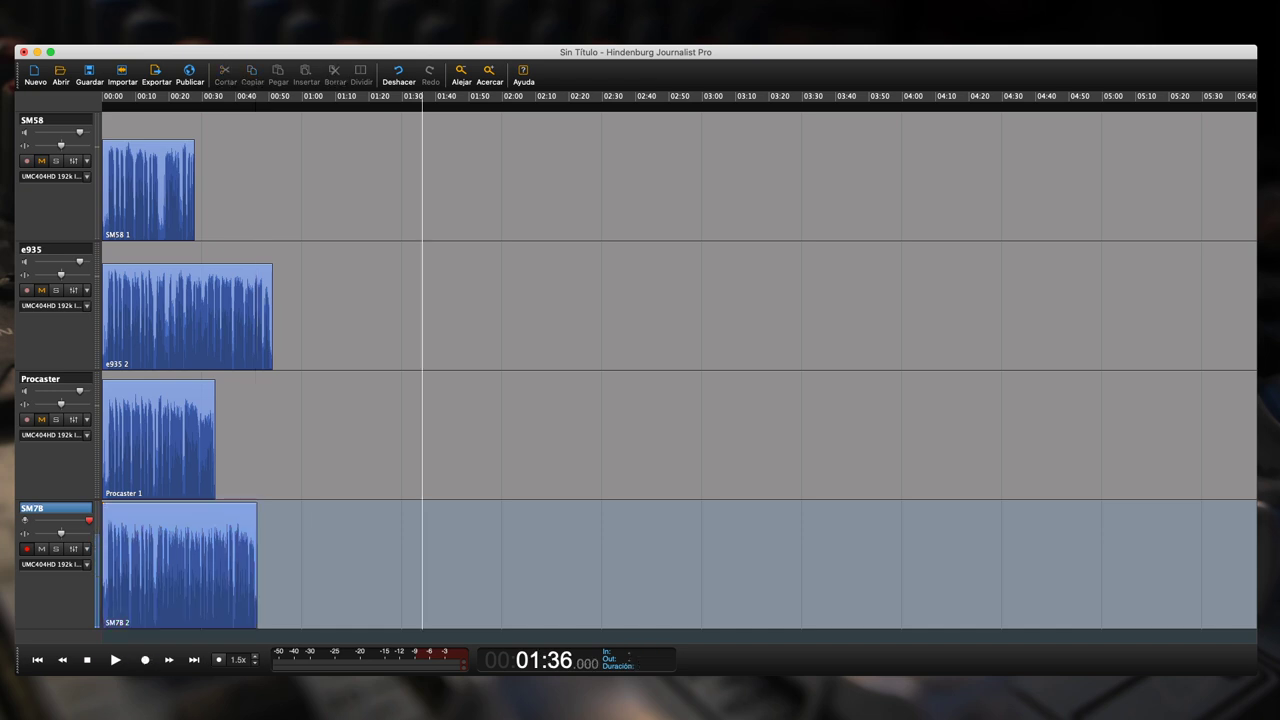
key(Home)
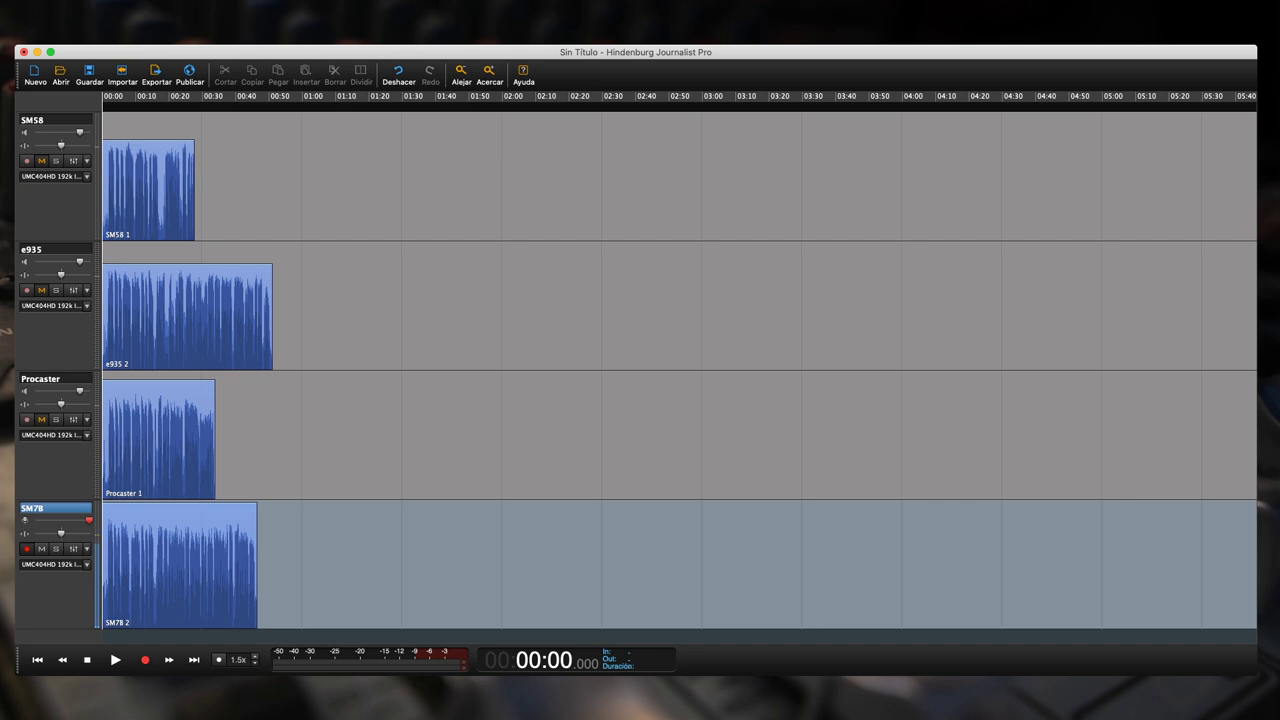
key(space)
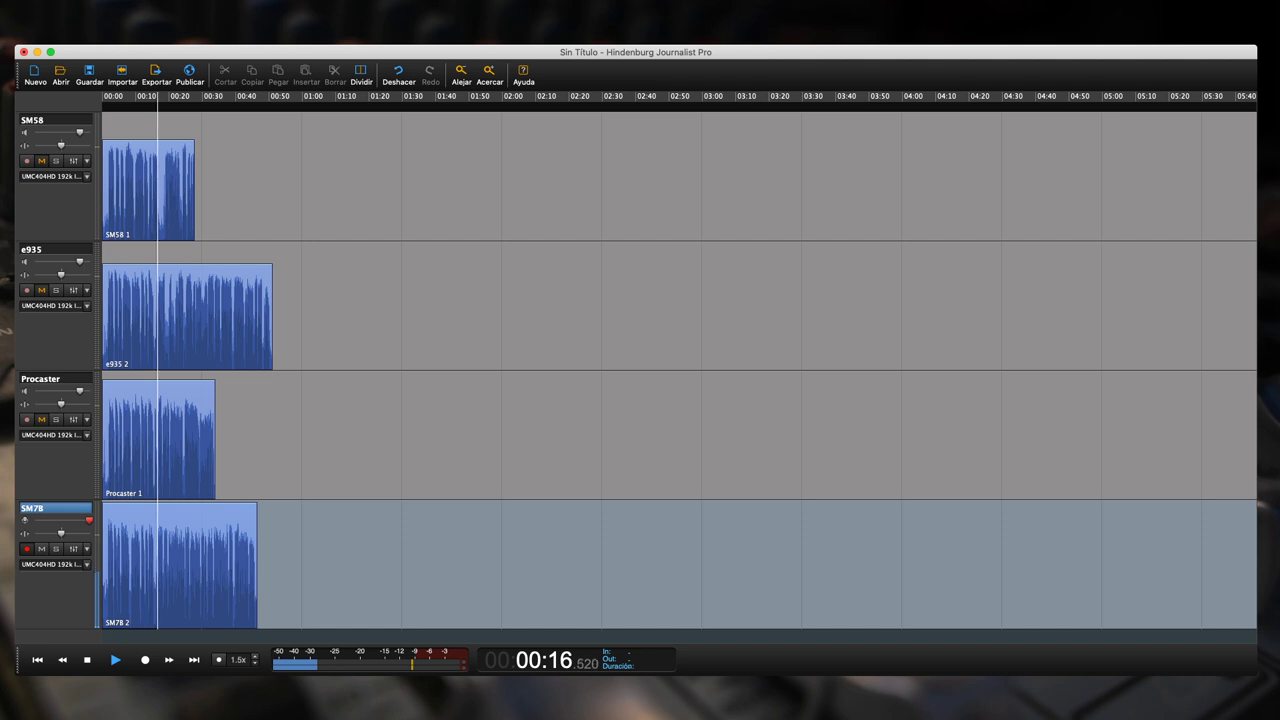
key(space)
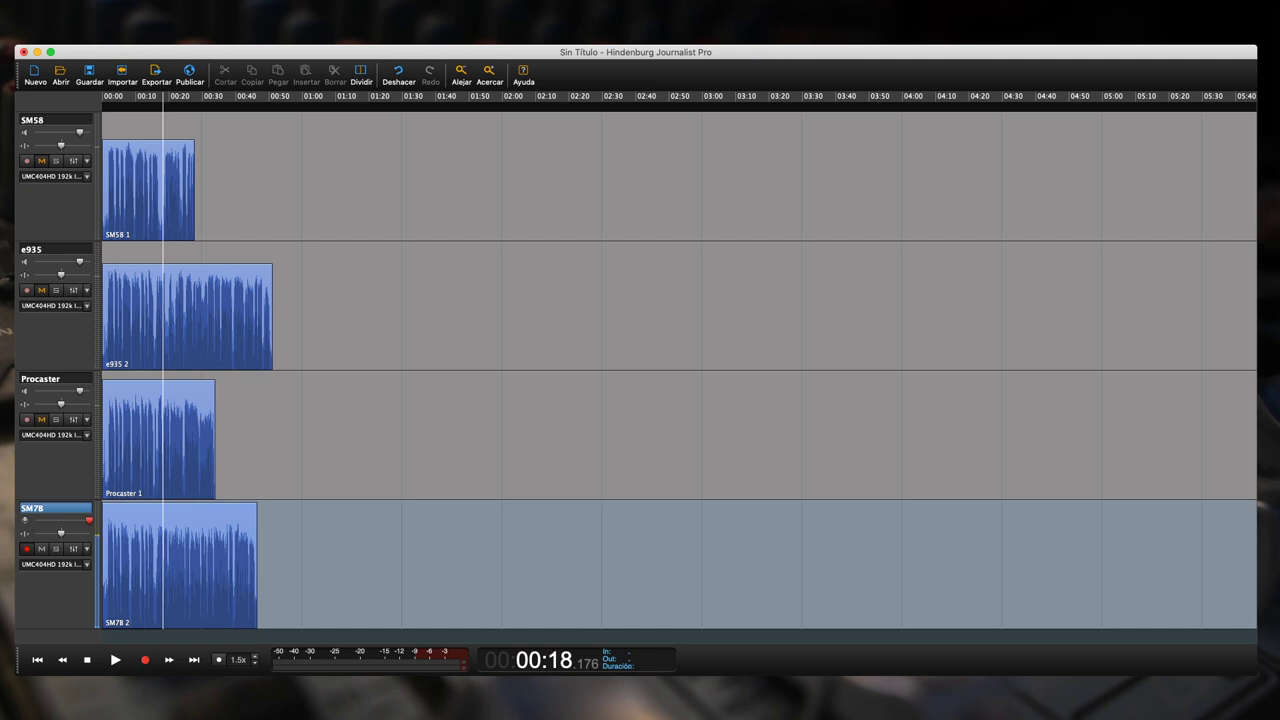
Select the SM58, e935, Procaster and SM7B clips one after another to compare their waveforms, and clear the selection.
click(148, 190)
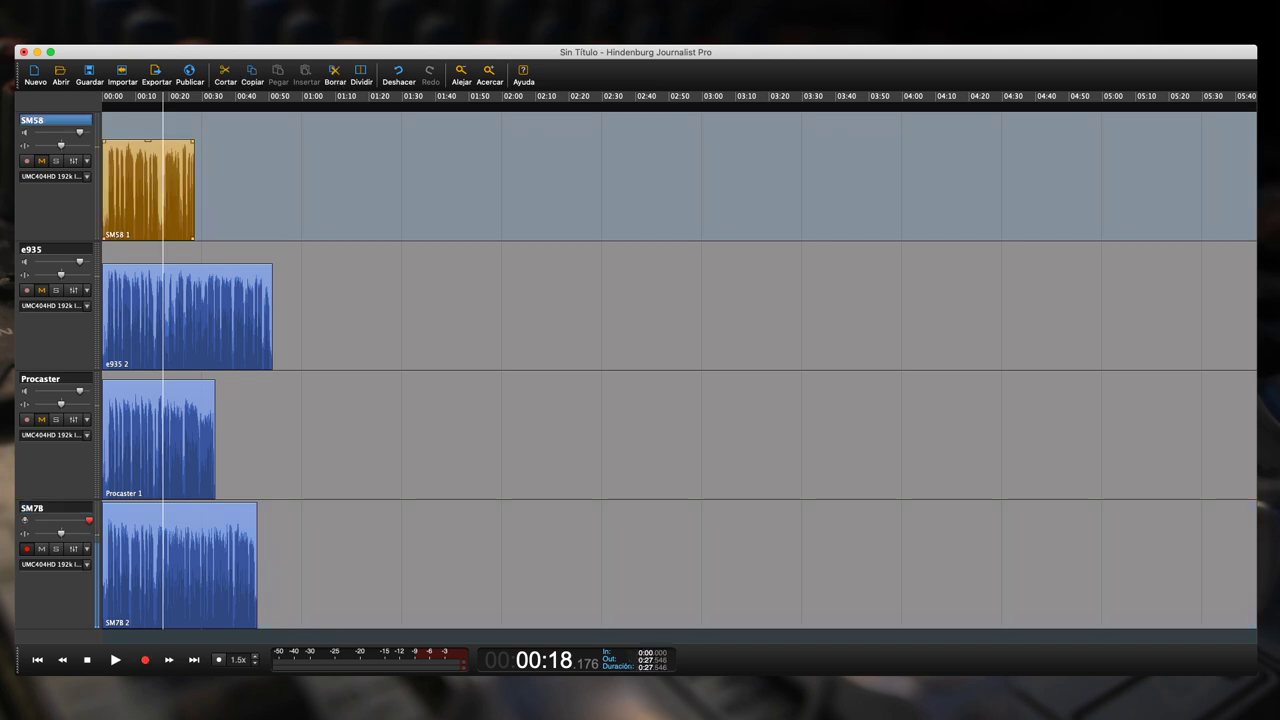
click(187, 317)
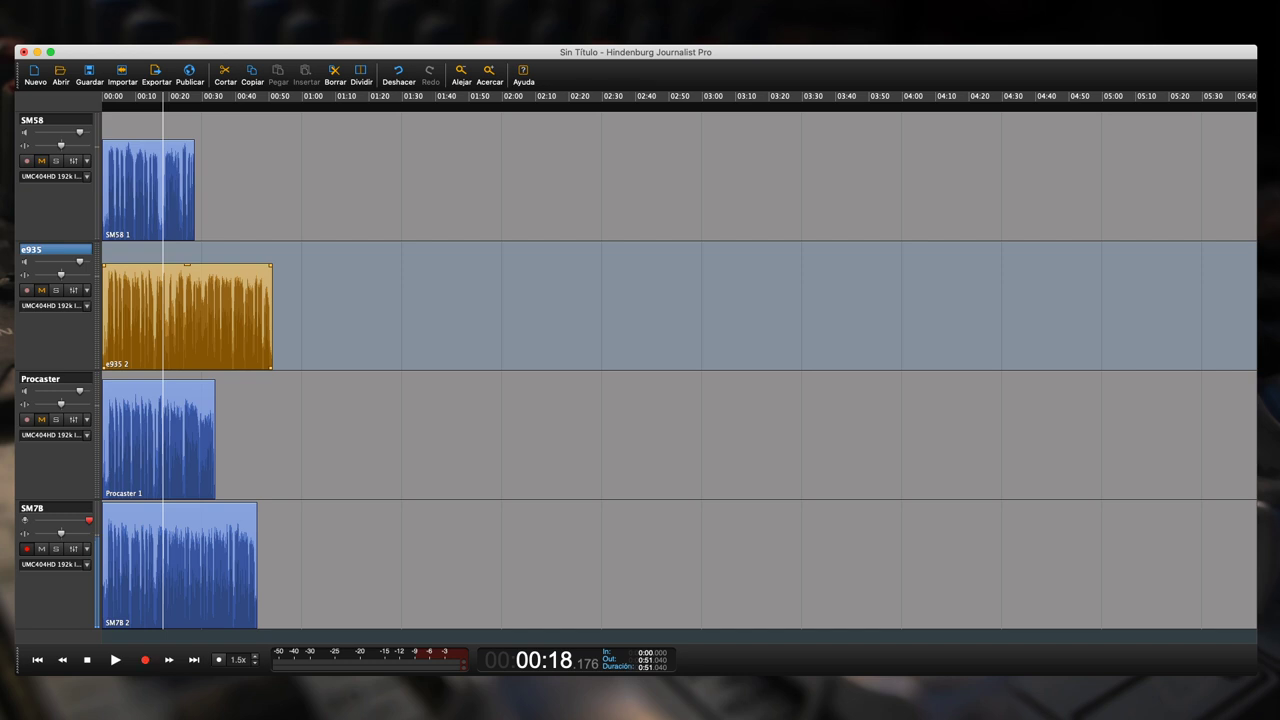
click(159, 440)
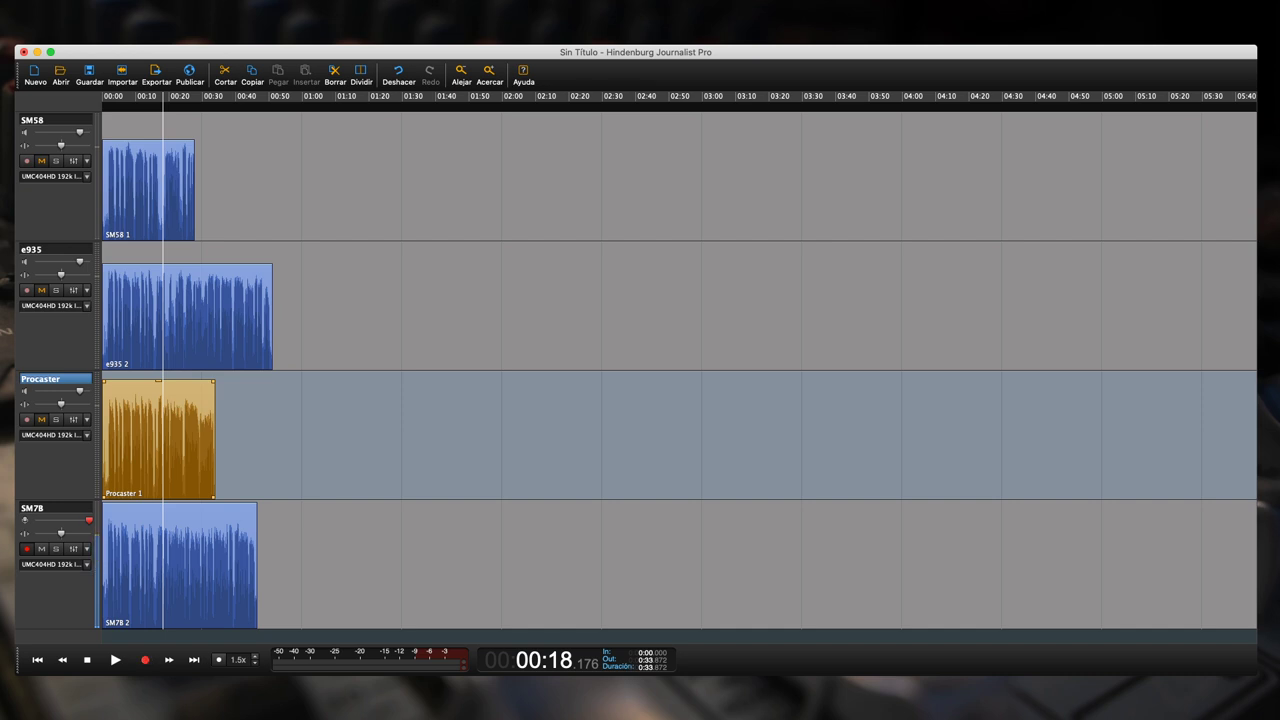
click(180, 565)
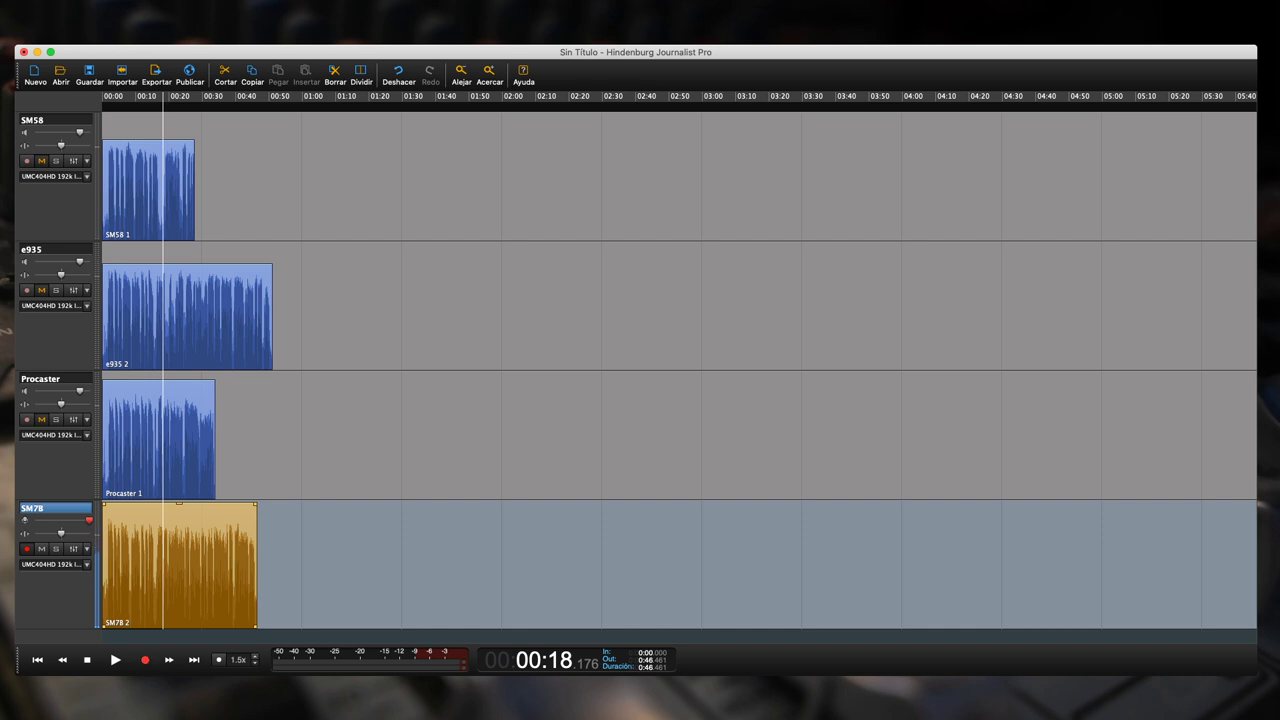
click(317, 560)
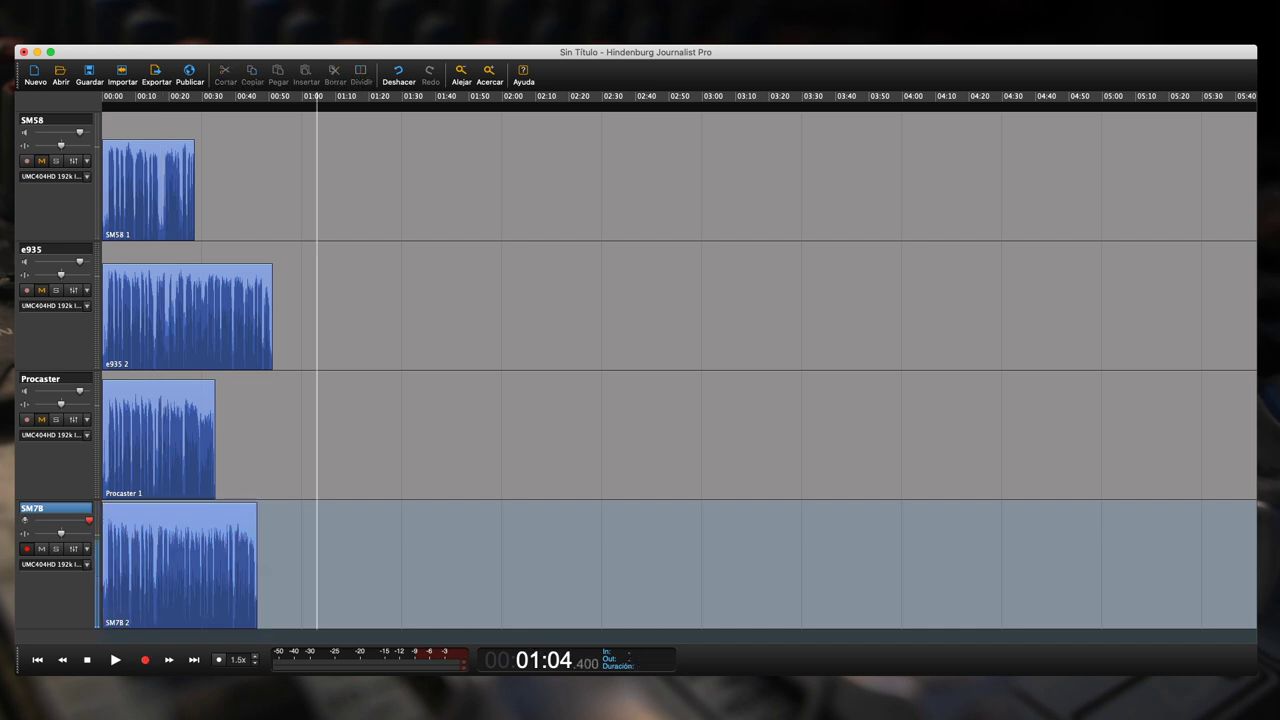